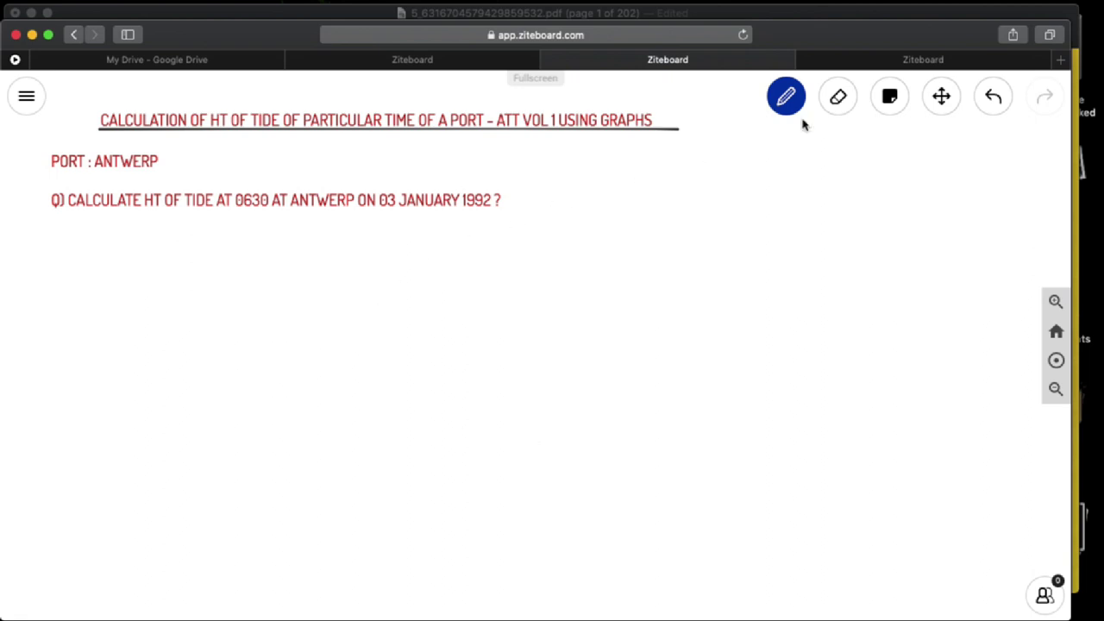
Redo conditions 1–3 on the graph-usage notes board, then display the Antwerp tidal curve graph.
click(859, 63)
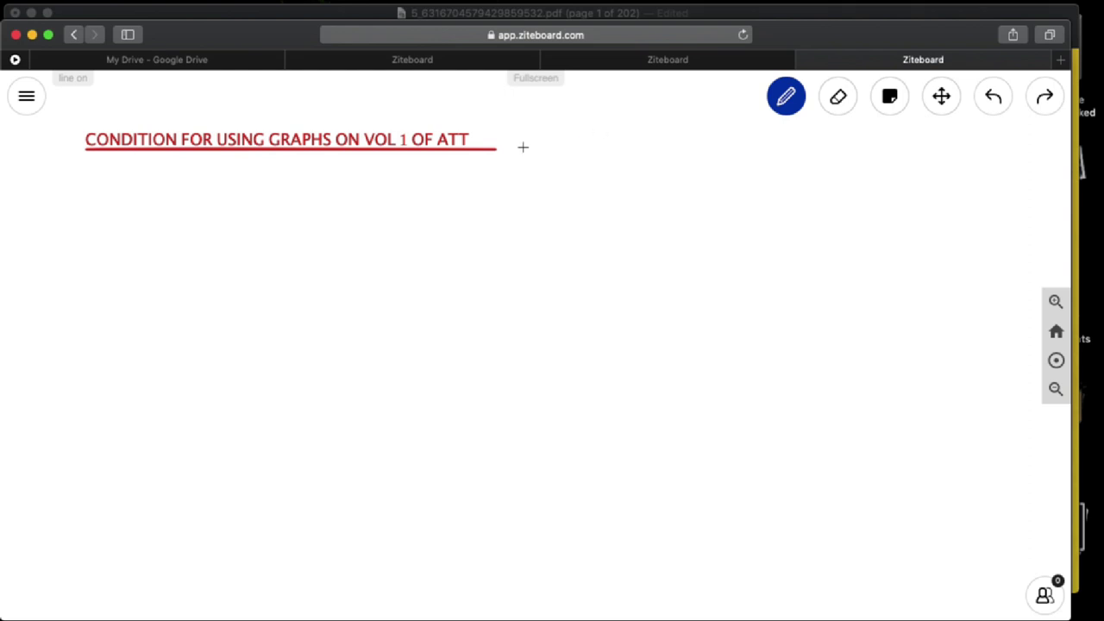
click(1056, 103)
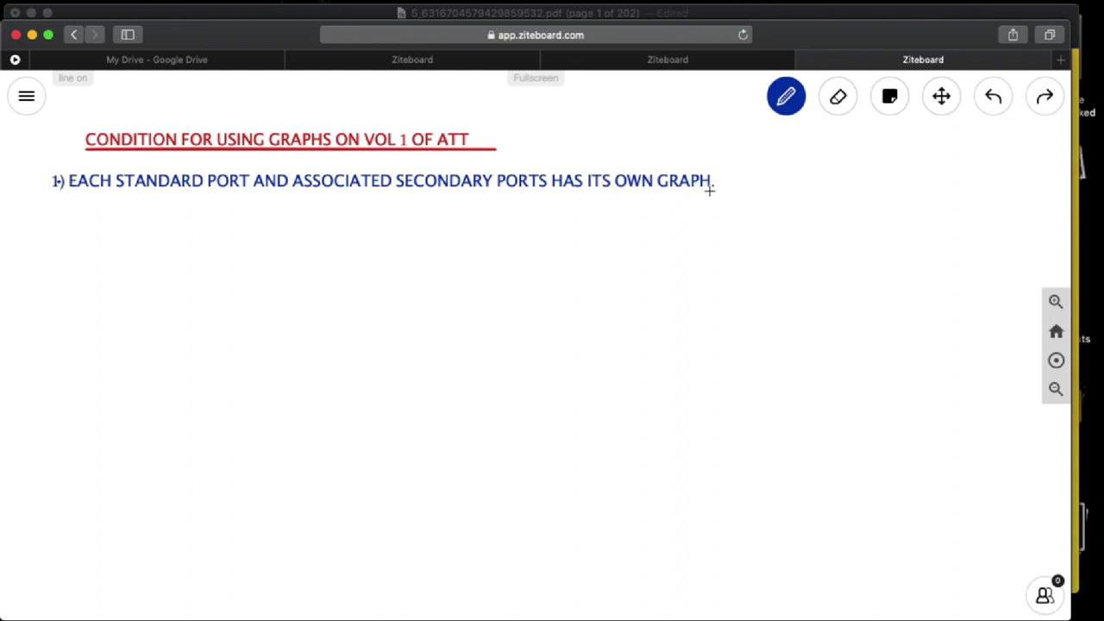
click(1058, 97)
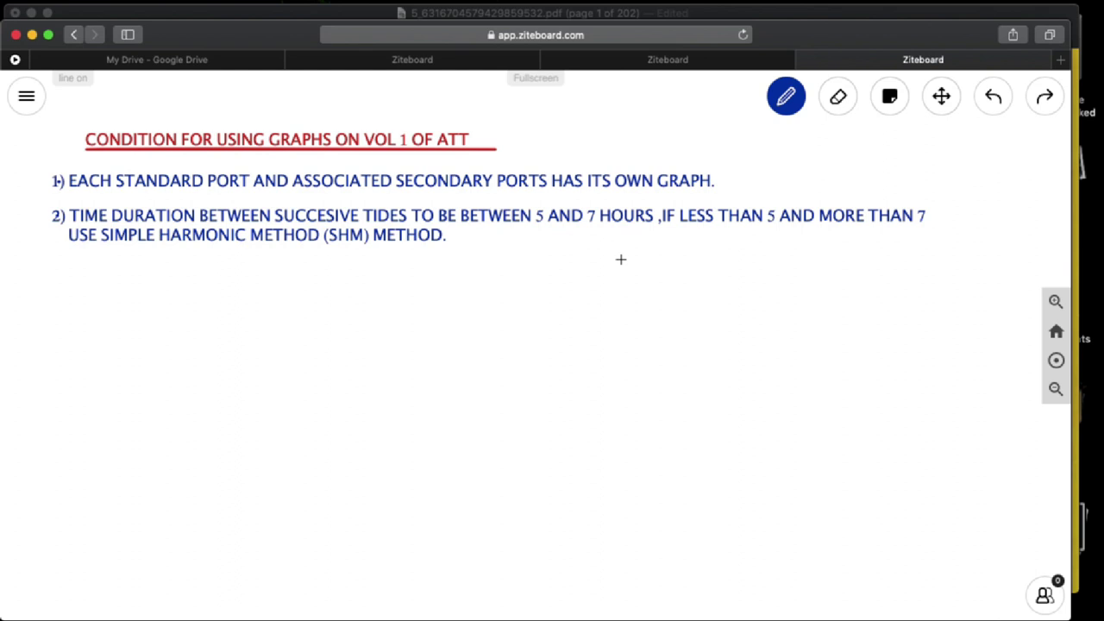
click(1046, 99)
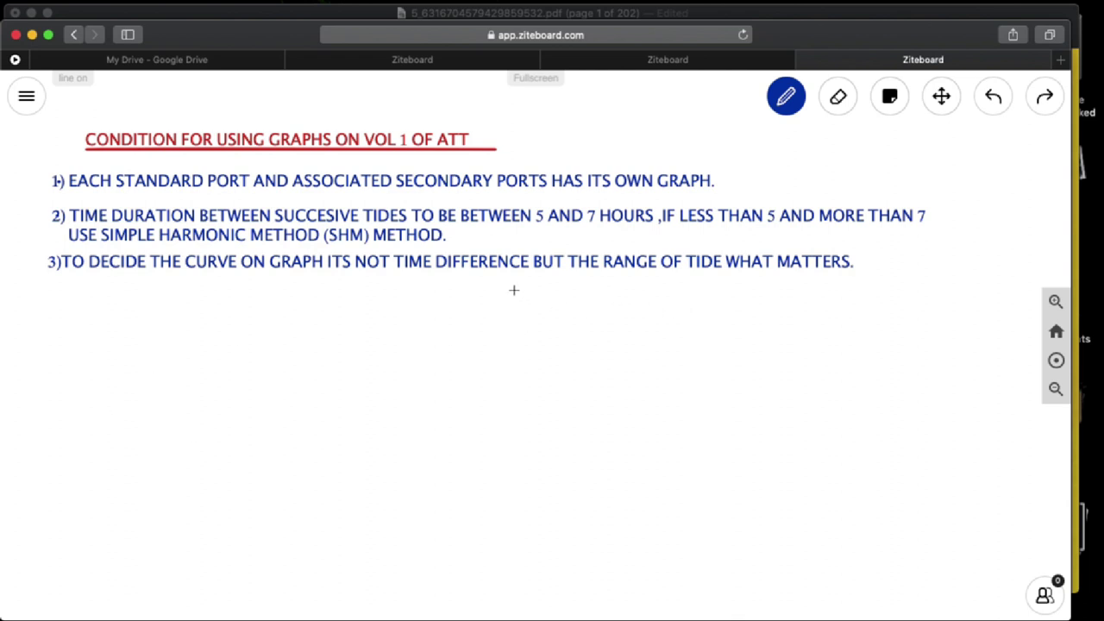
click(419, 66)
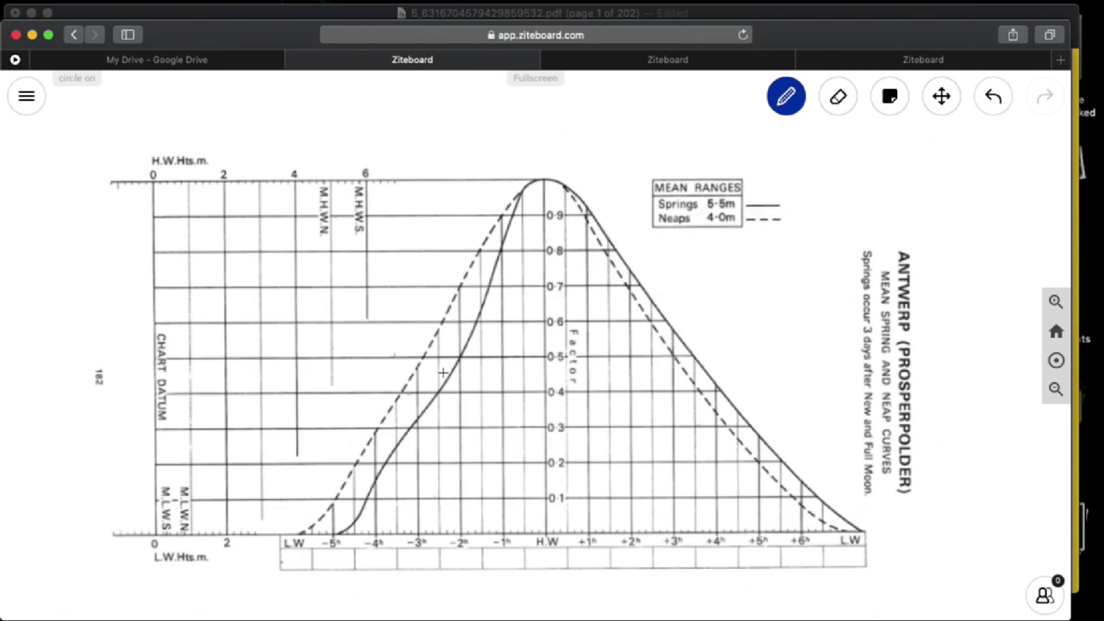
Redo notes 4–6 on spring/neap curves, interpolation only and staying within range, then return to the graph.
click(845, 65)
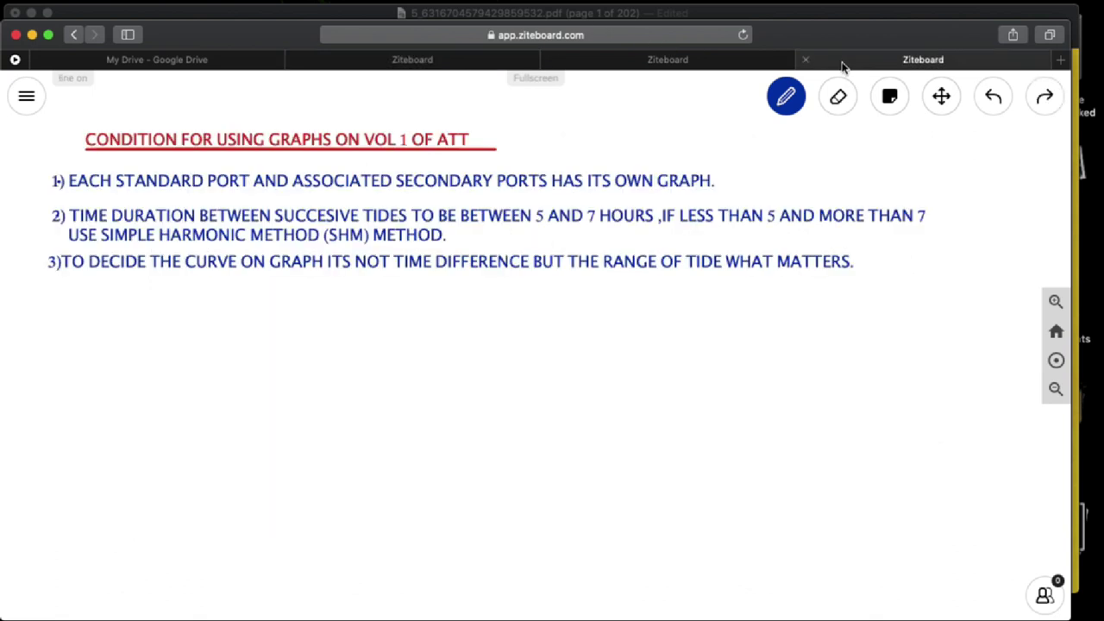
click(1048, 98)
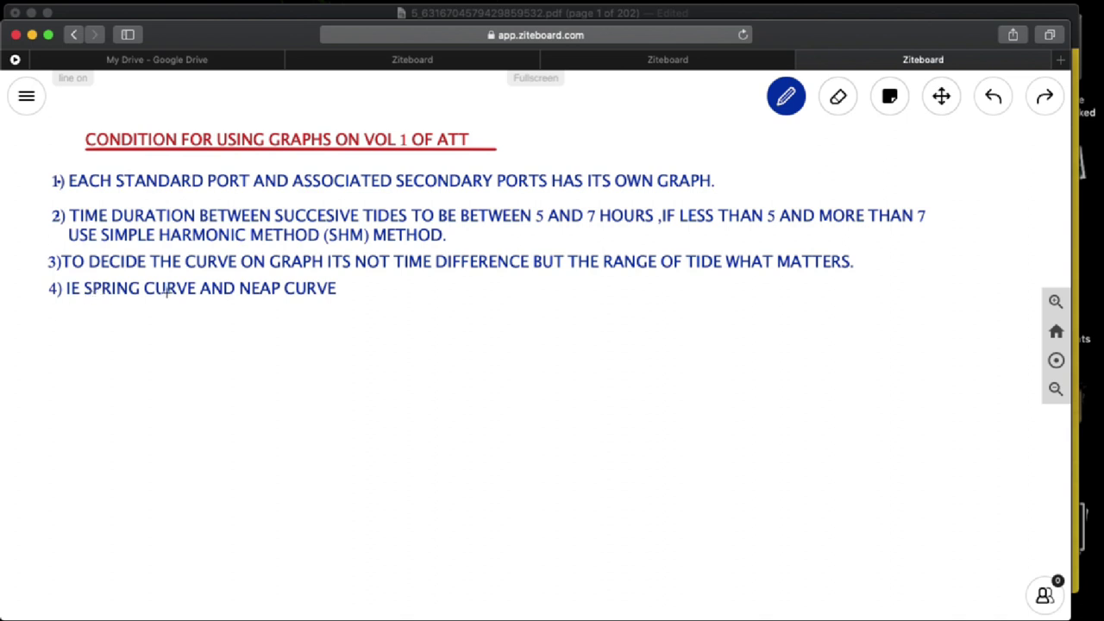
click(1040, 106)
click(1040, 105)
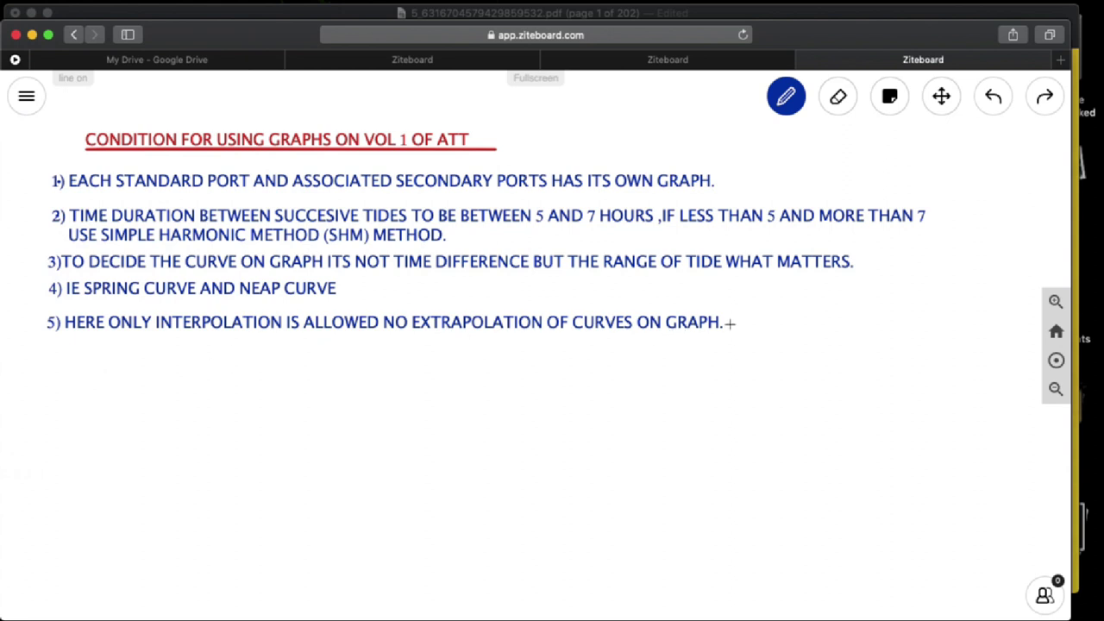
click(1057, 102)
click(1058, 102)
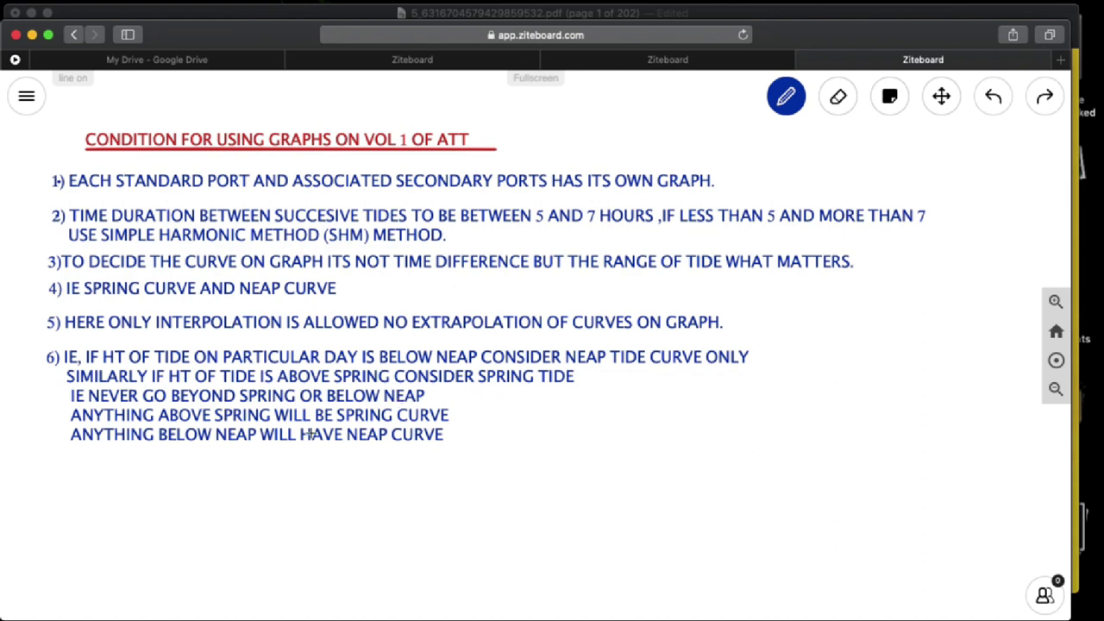
click(446, 58)
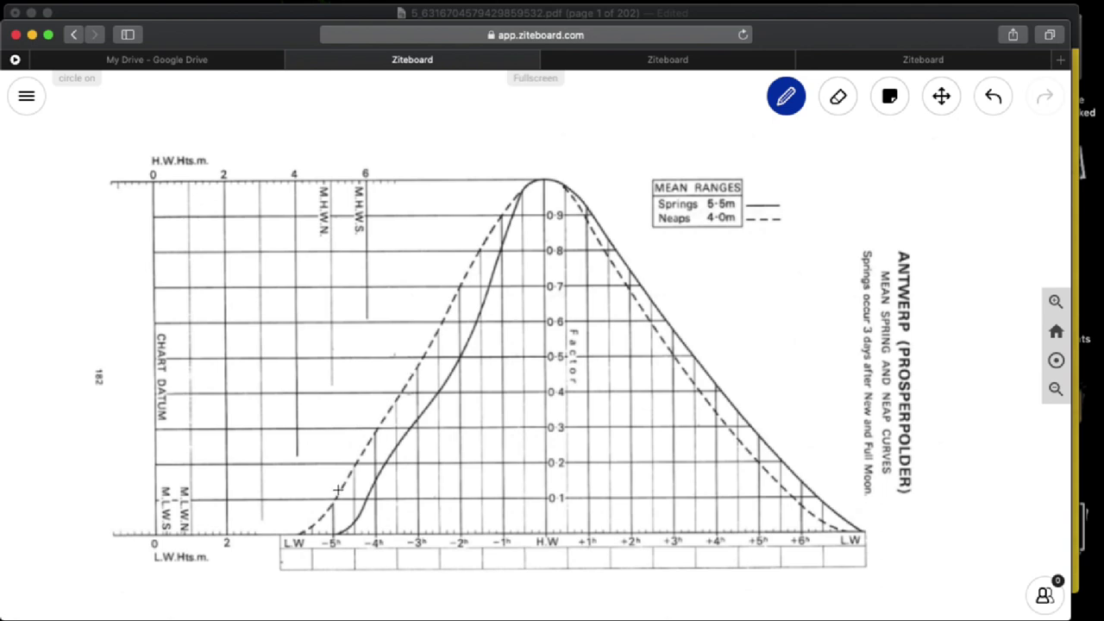
Redo the remaining notes stroke, then show the Antwerp 0630 on 03 January 1992 question board.
click(849, 66)
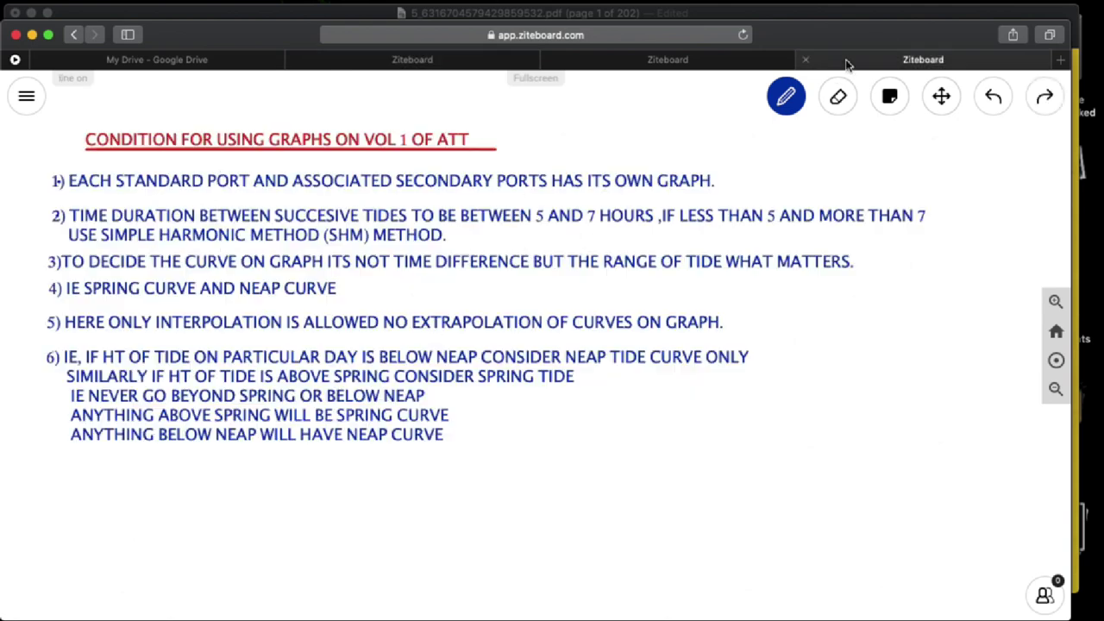
click(1044, 97)
click(1044, 98)
click(1044, 97)
click(687, 68)
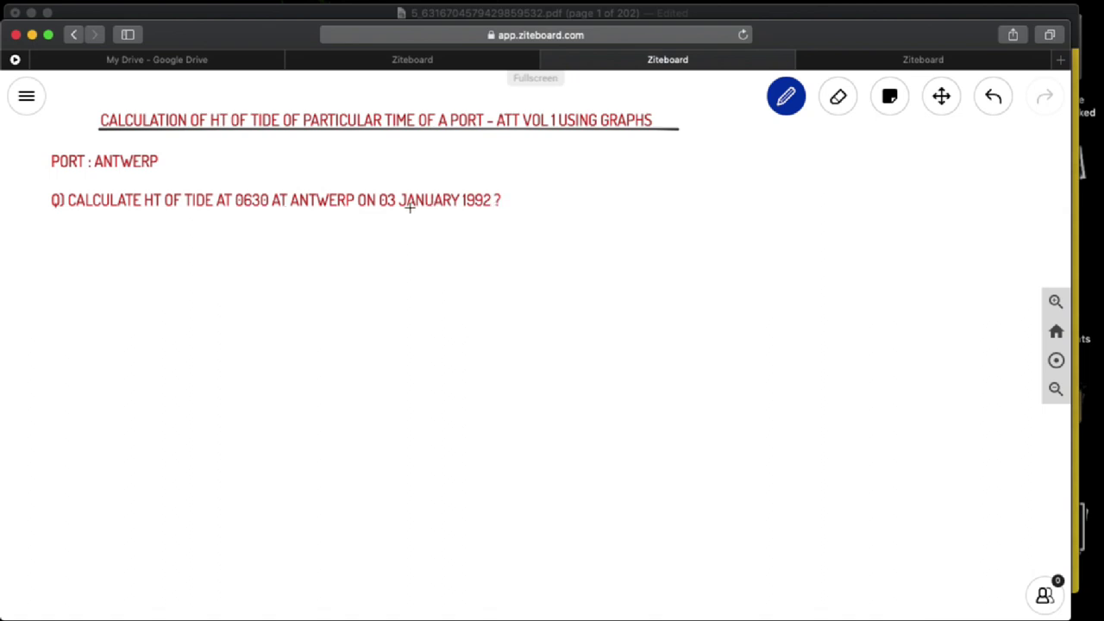
mouse_move(2, 227)
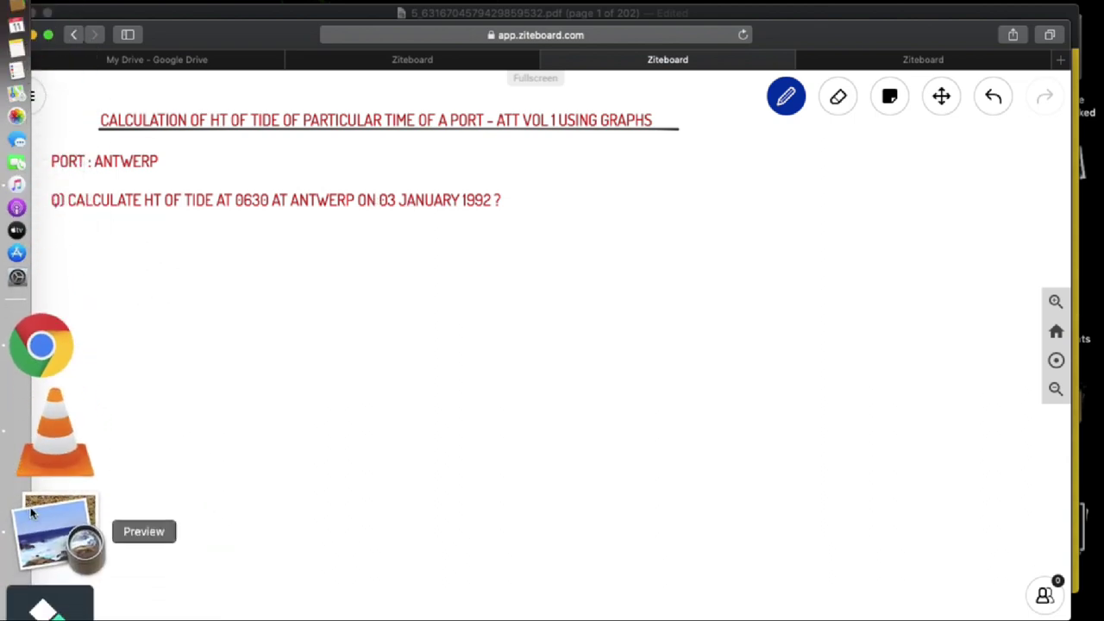
Bring the tide tables PDF forward and scroll from page 37 to the Belgium - Antwerp table on page 39.
click(31, 514)
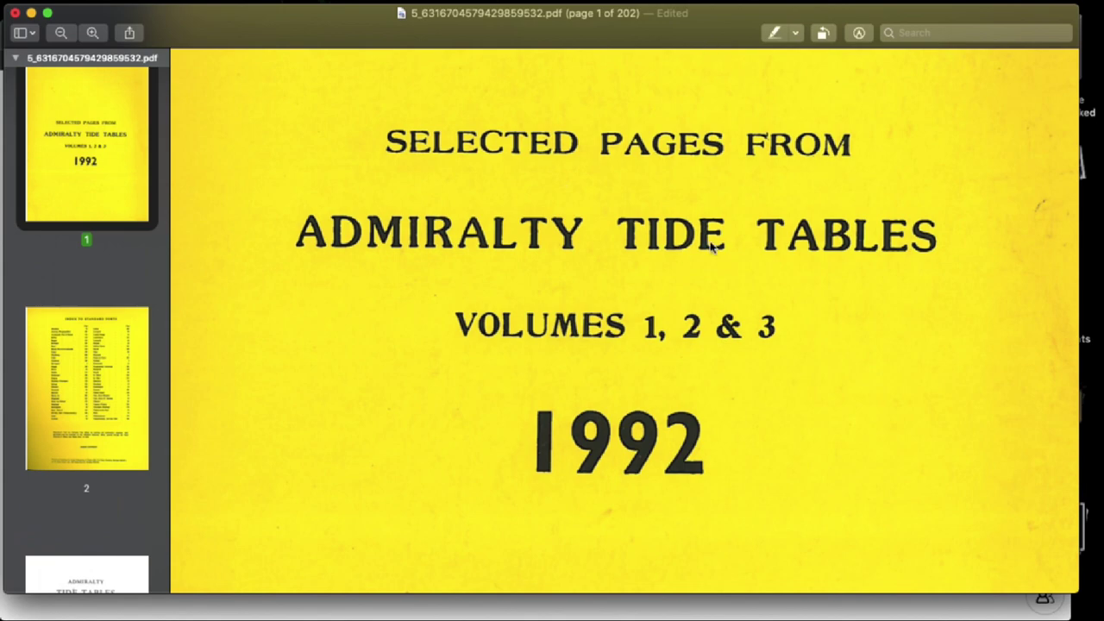
scroll(736, 334, down, 15)
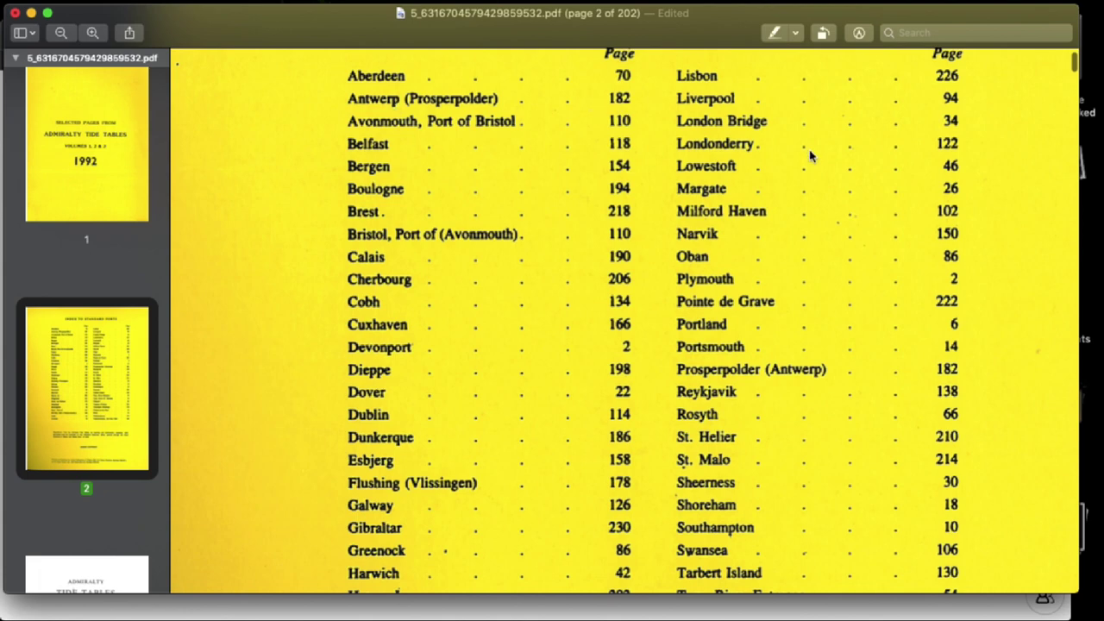
scroll(811, 155, up, 3)
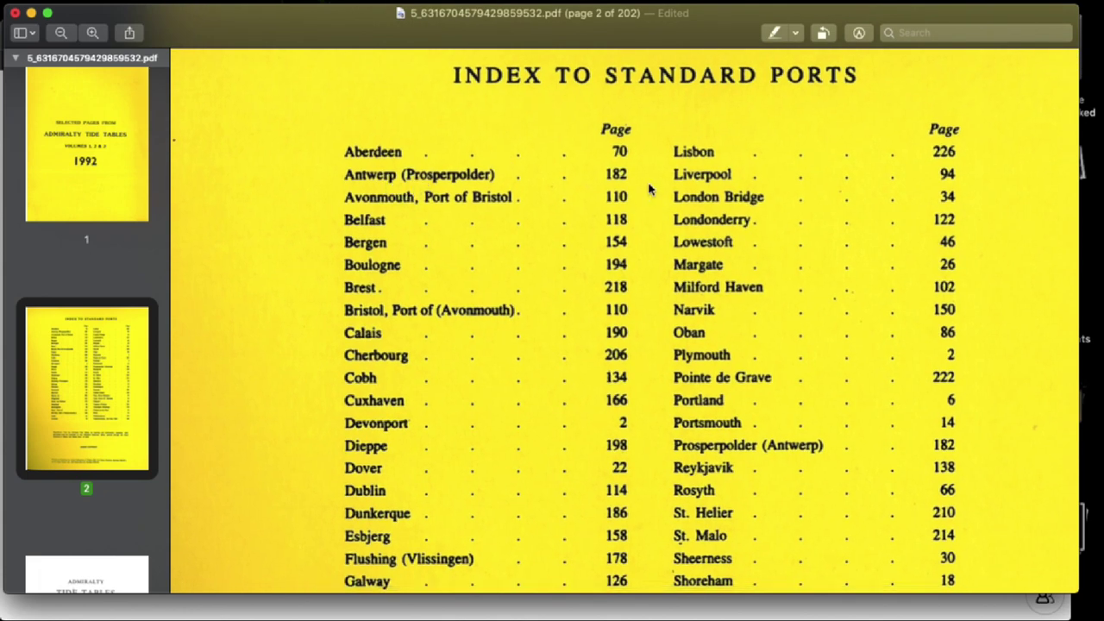
scroll(706, 230, down, 20)
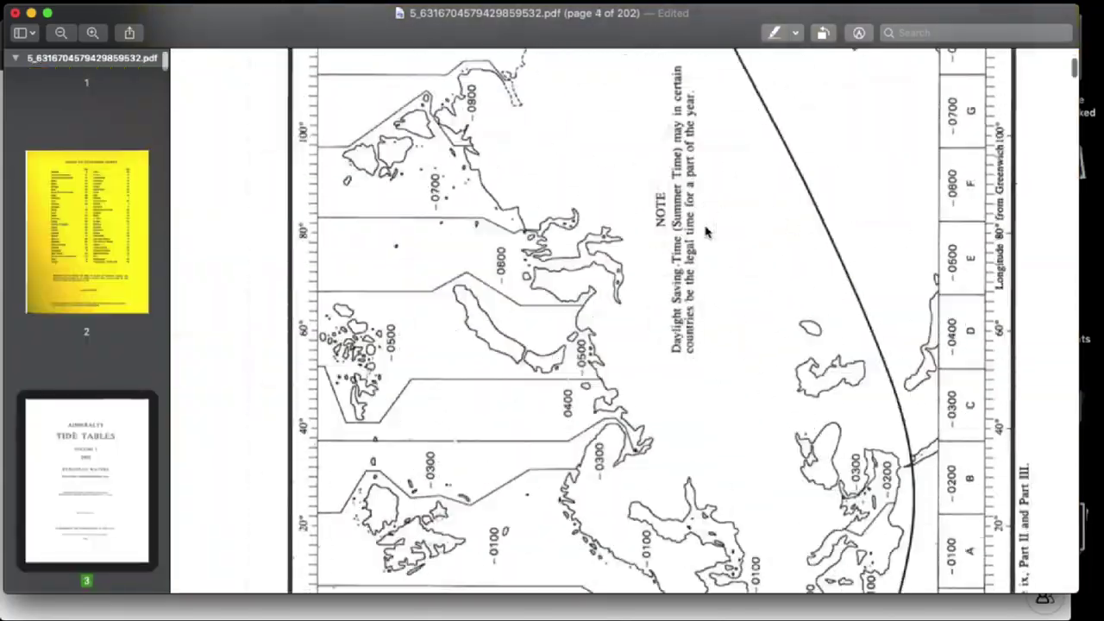
scroll(706, 230, down, 20)
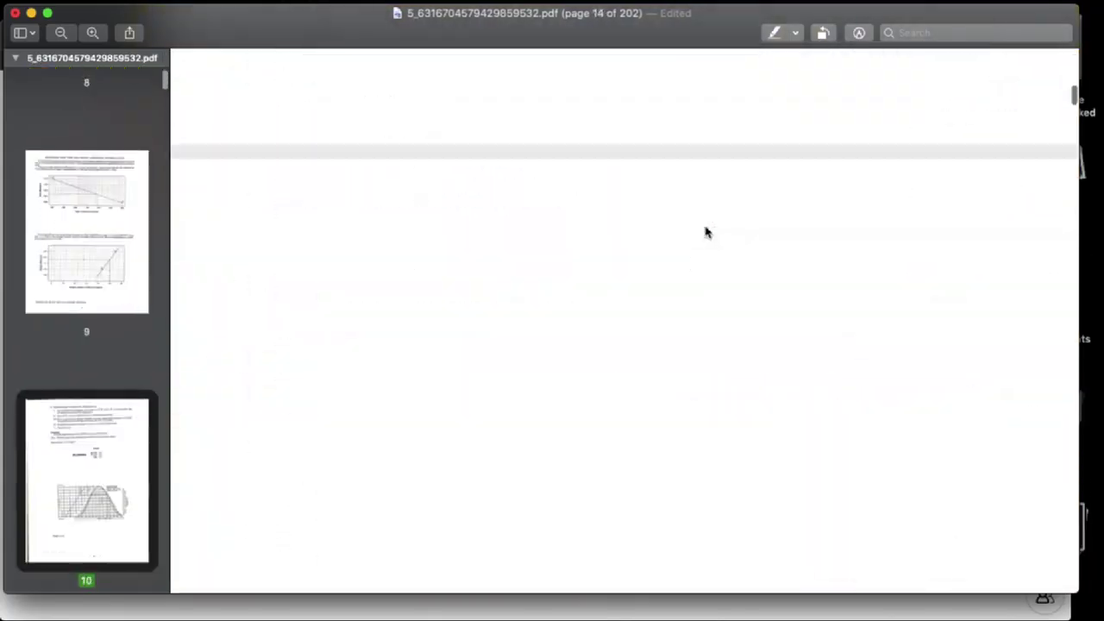
scroll(706, 230, down, 20)
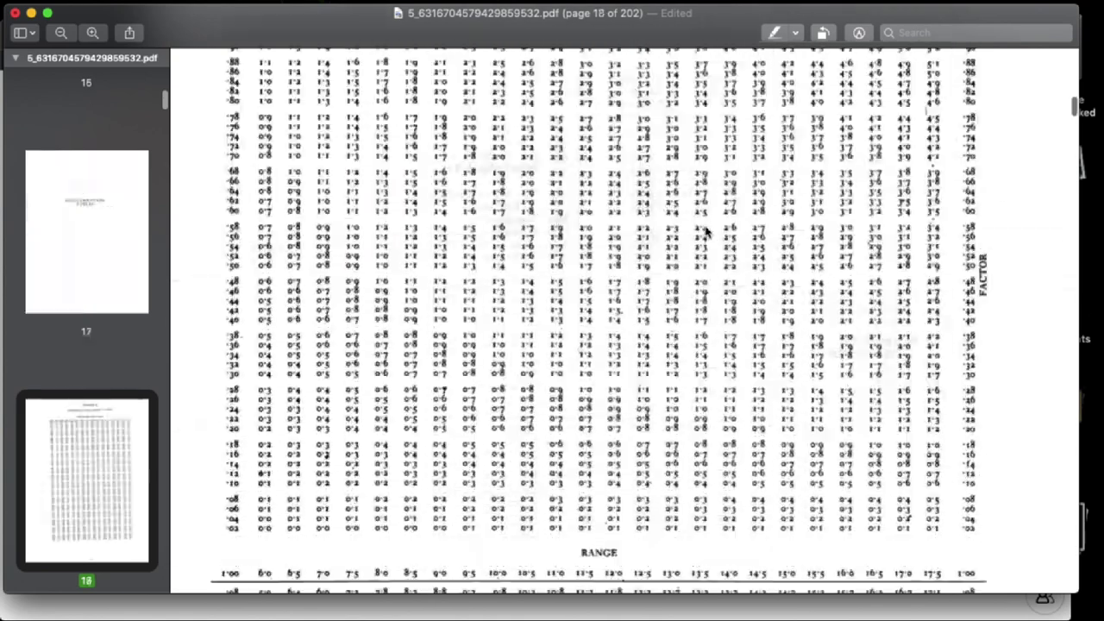
scroll(706, 232, down, 20)
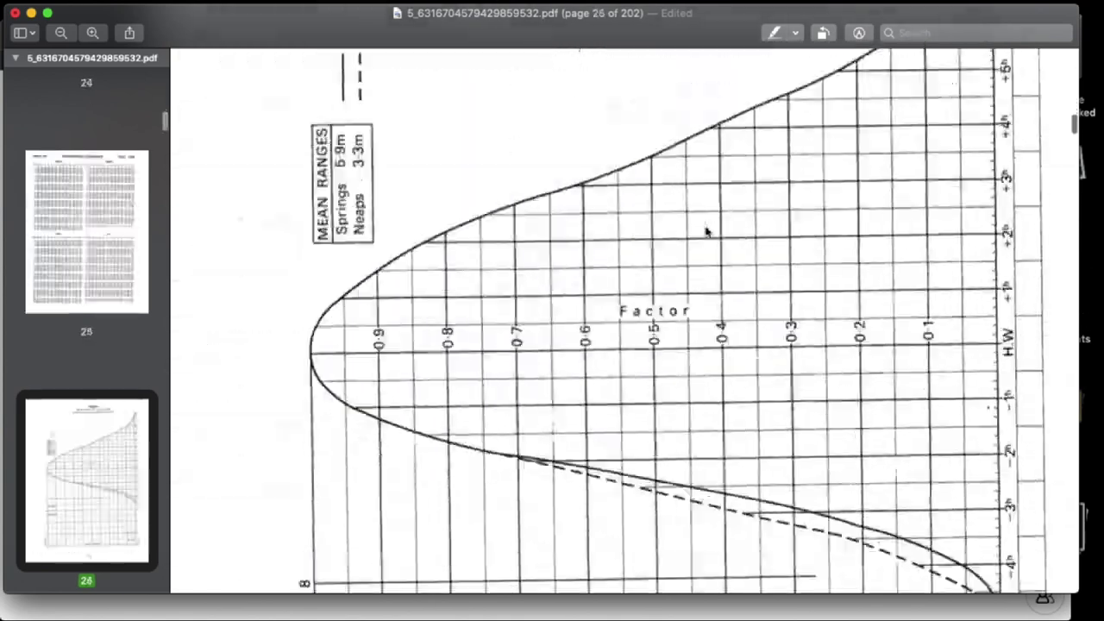
scroll(706, 233, down, 20)
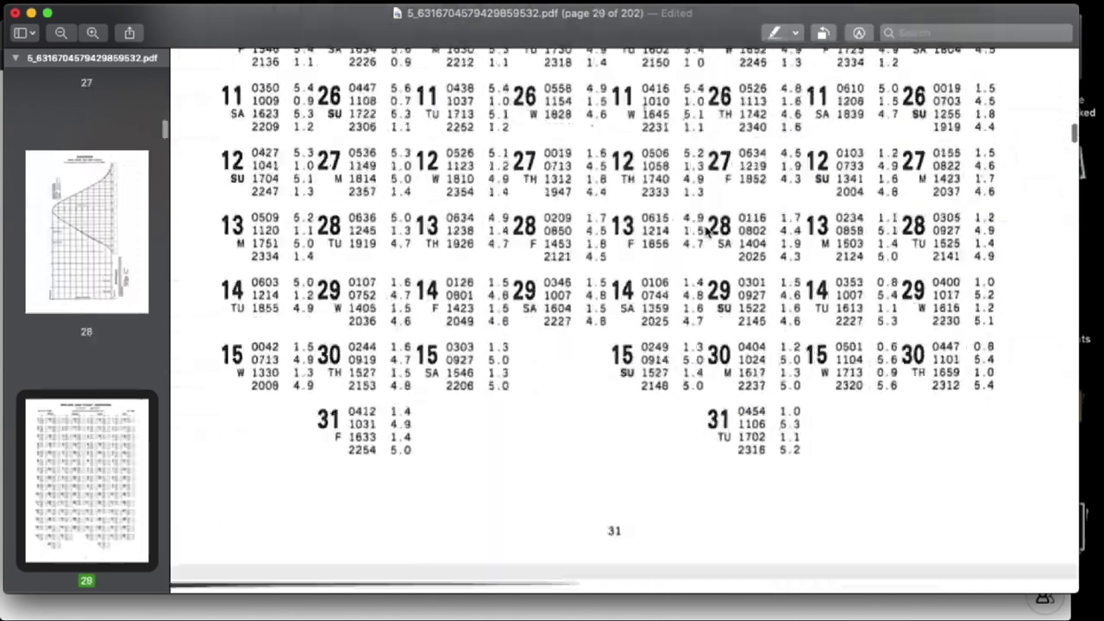
scroll(706, 231, down, 20)
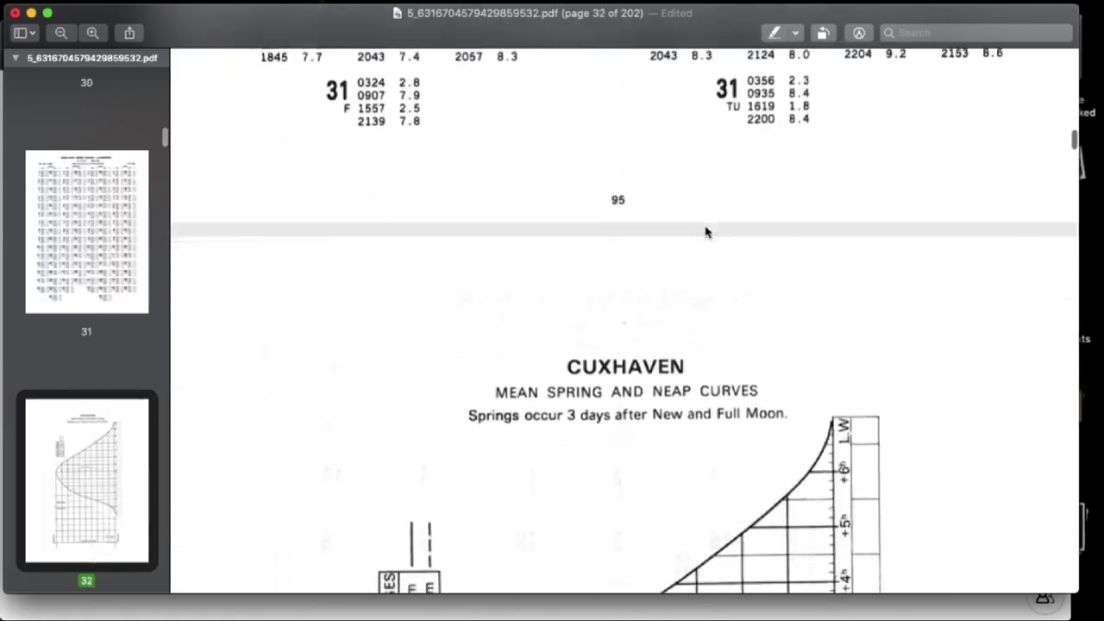
scroll(706, 231, down, 20)
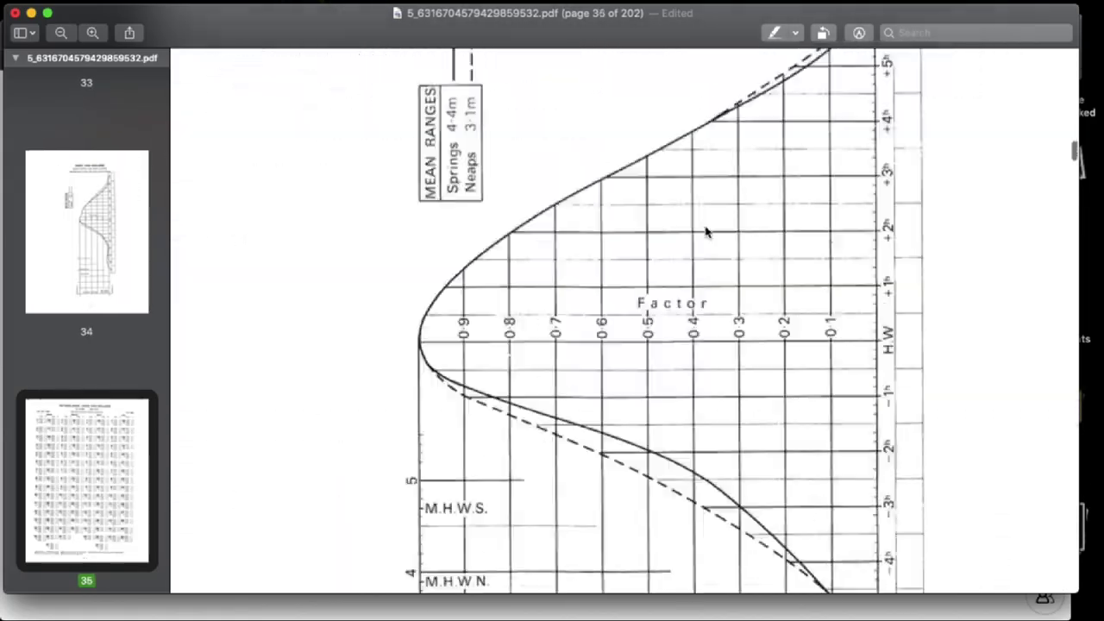
scroll(706, 232, down, 20)
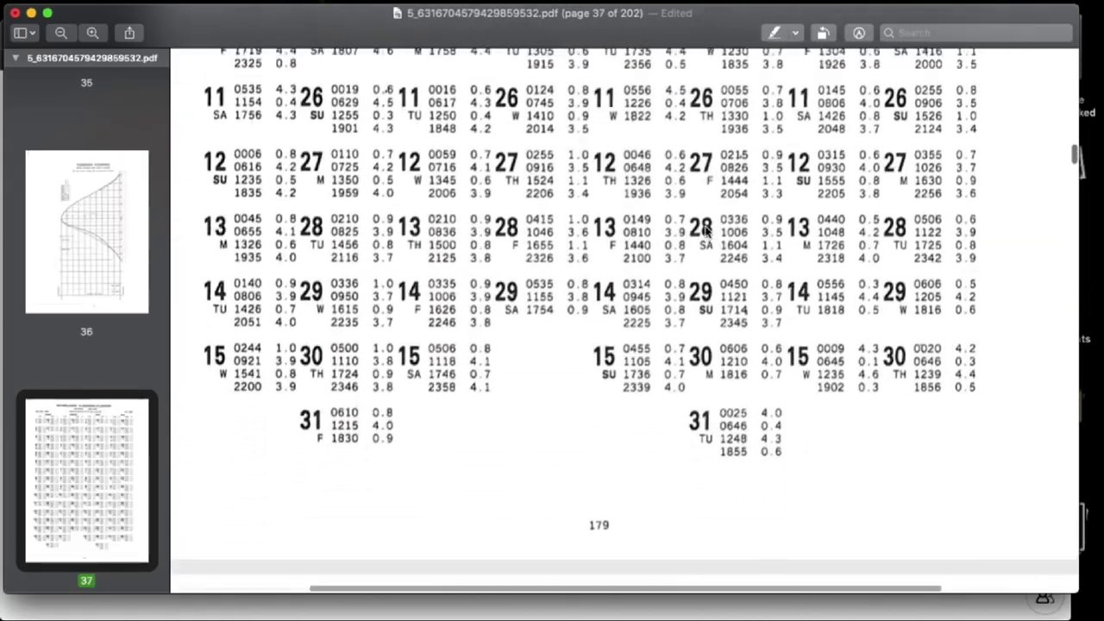
scroll(705, 231, down, 20)
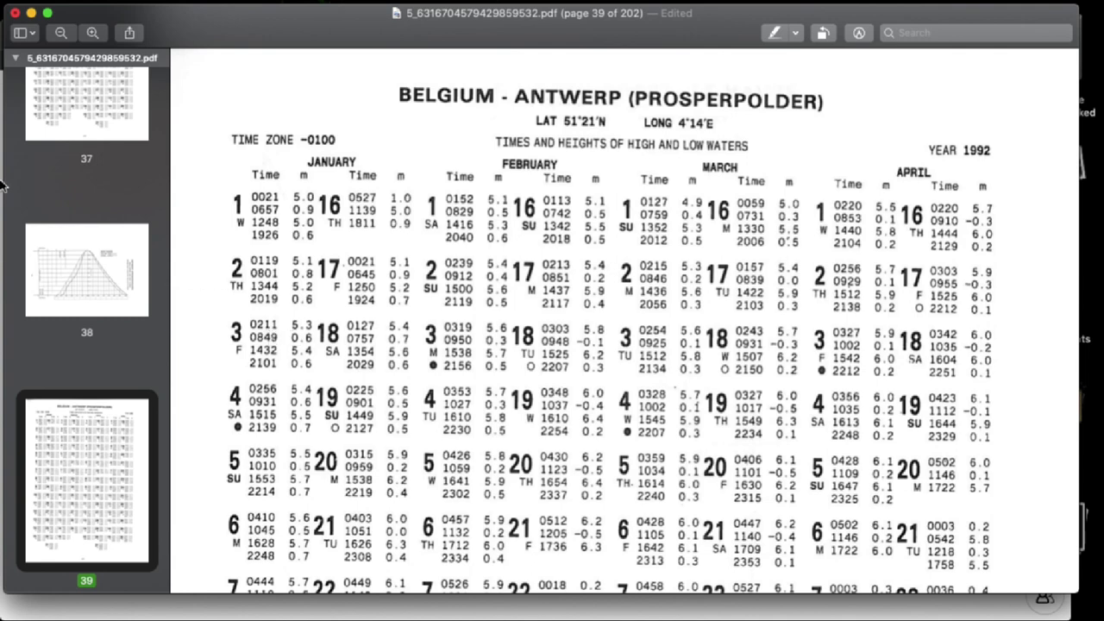
Start a list of times below the question with 0211 and 0630.
mouse_move(13, 138)
click(26, 99)
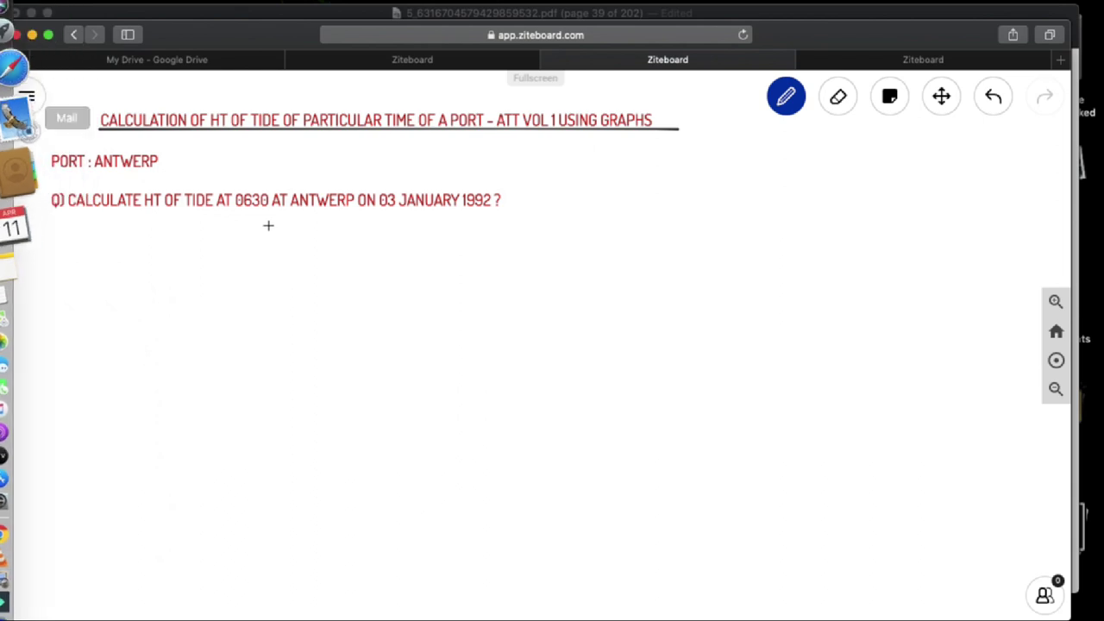
click(119, 259)
text(0211)
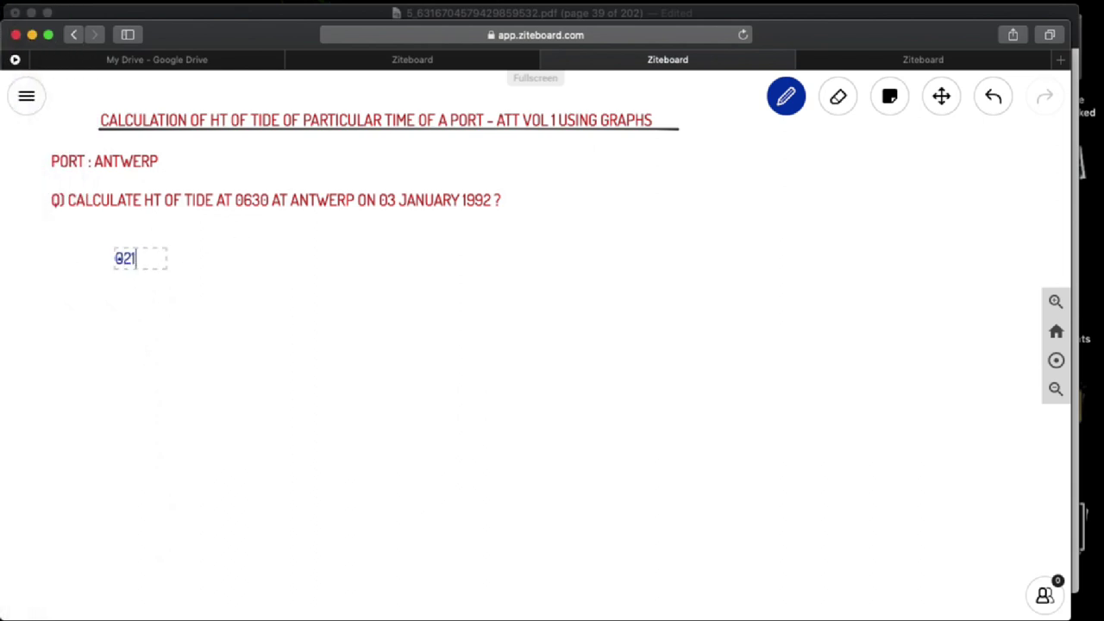
key(Return)
key(Return)
text(0630)
key(Return)
key(Return)
text(0)
mouse_move(50, 110)
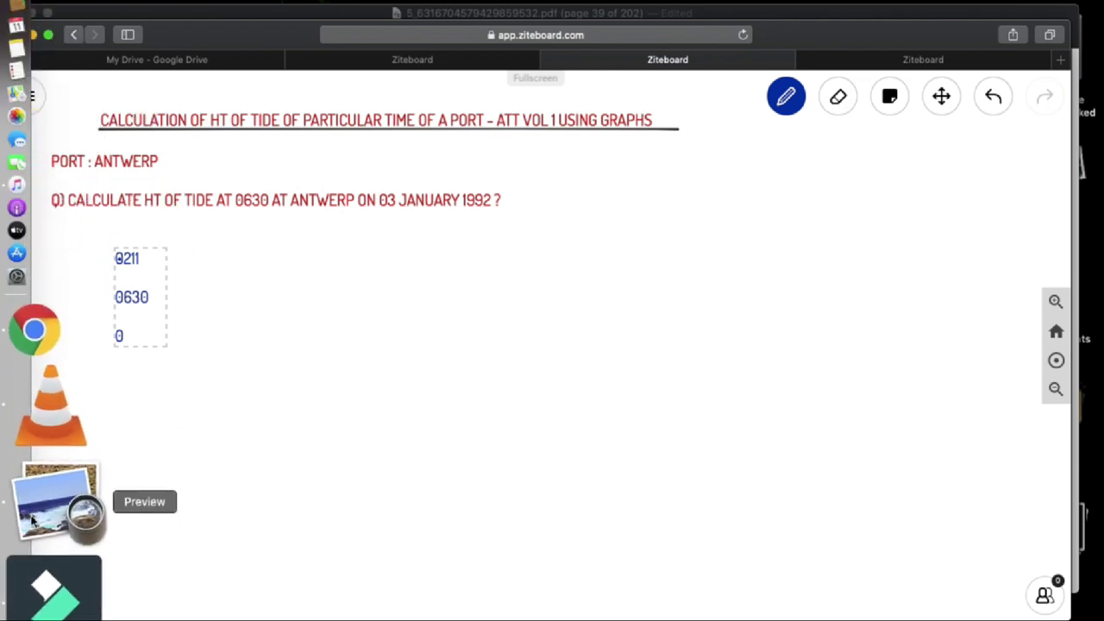
Check the Antwerp tide table, then complete the time column with 0801.
click(32, 520)
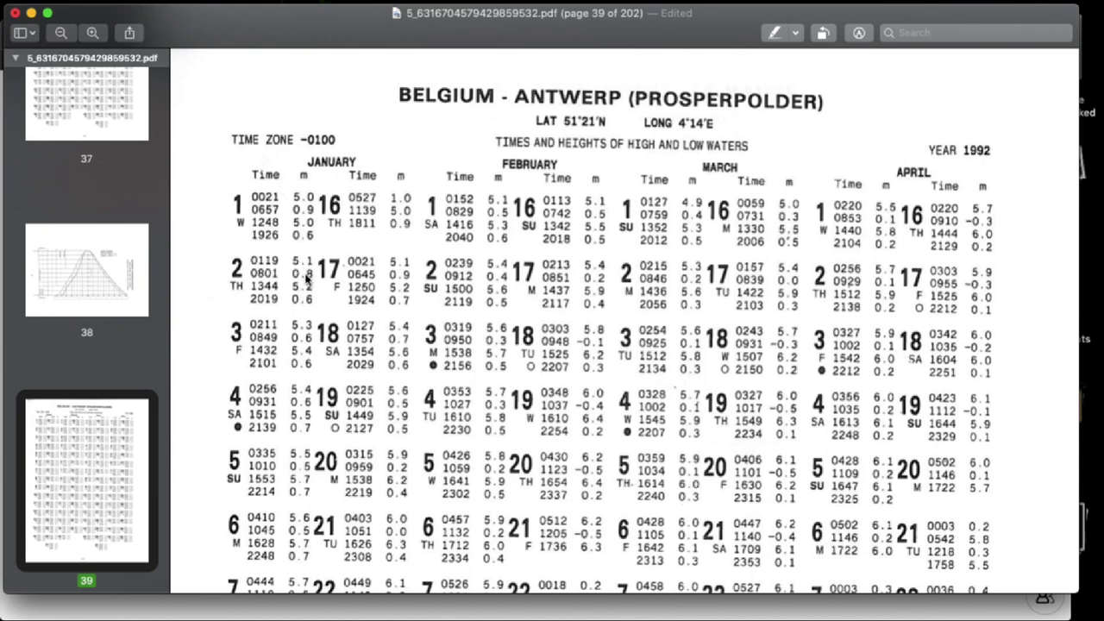
mouse_move(2, 330)
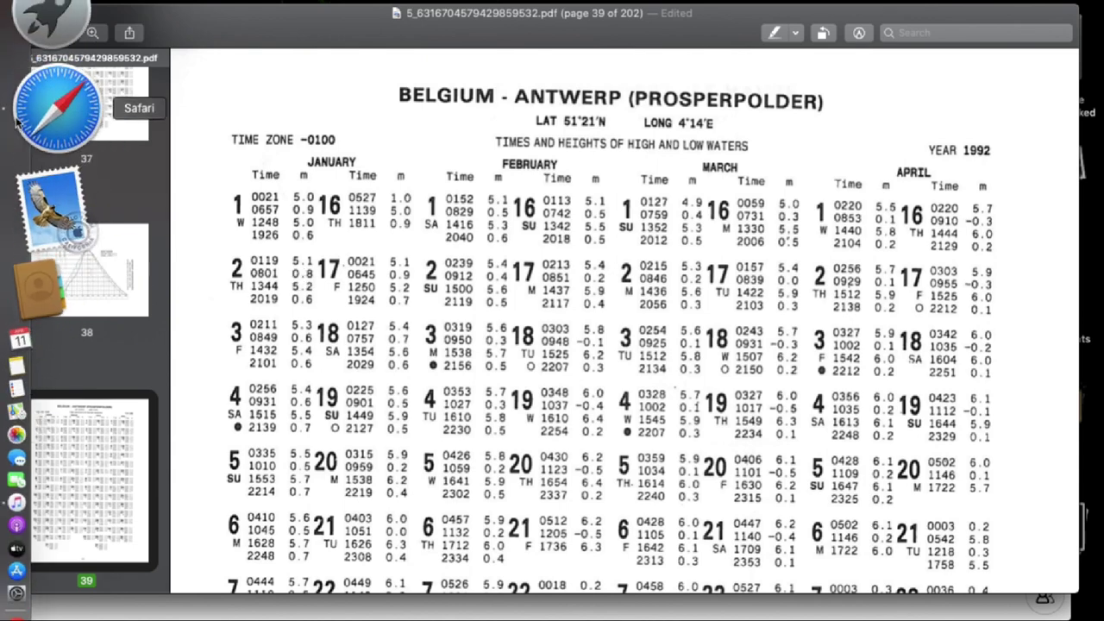
click(22, 119)
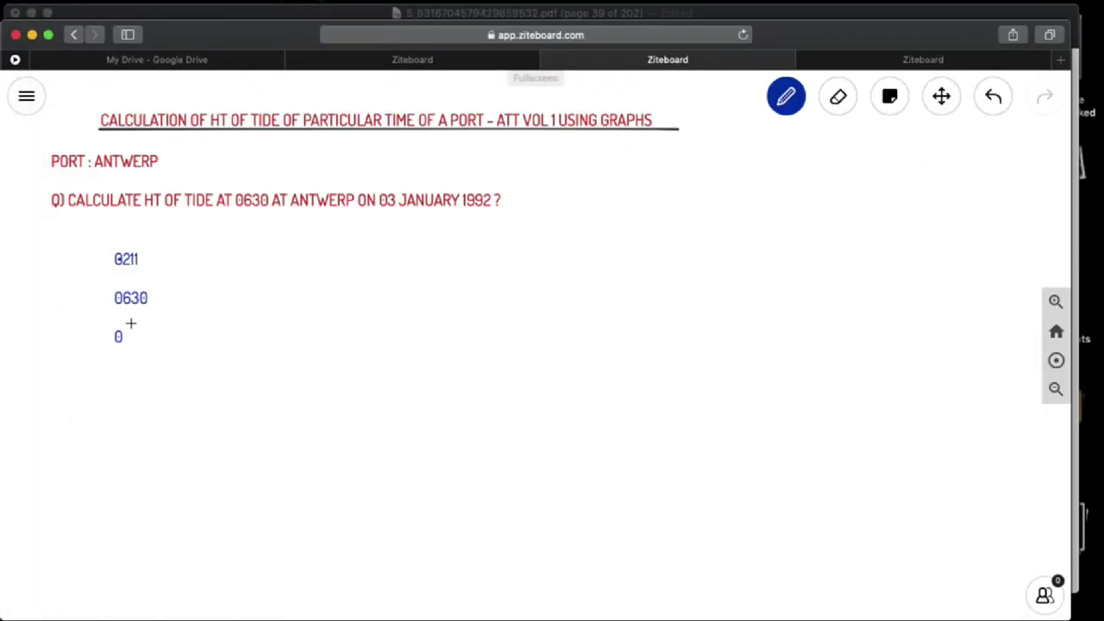
click(122, 338)
click(122, 338)
text(801)
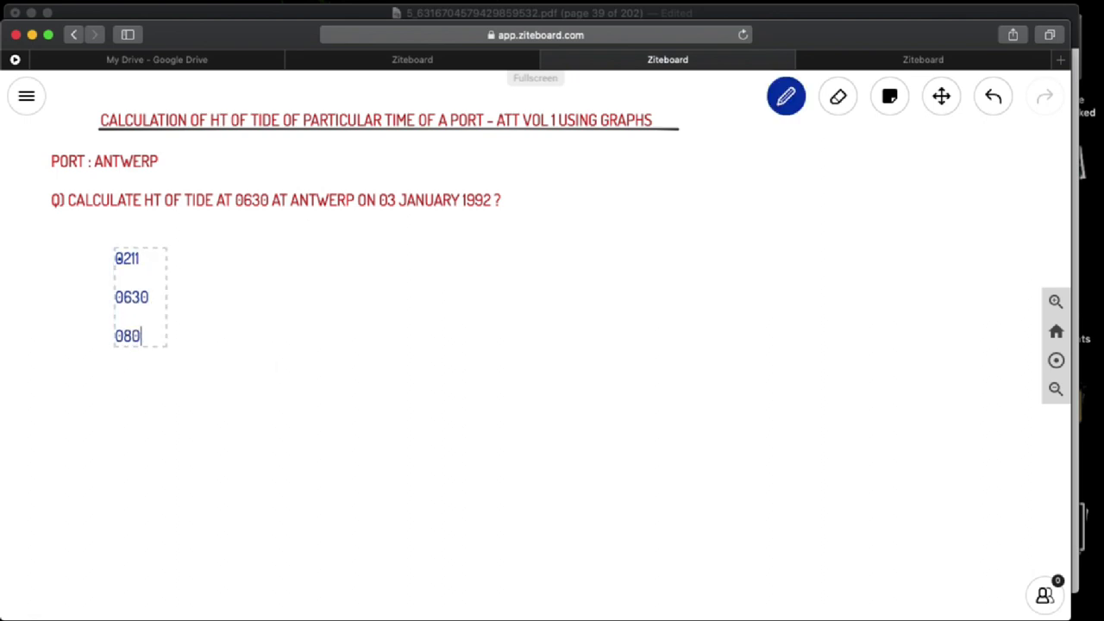
Add heights 5.1 beside 0211, 0.8 beside 0801 and ? beside 0630.
click(194, 259)
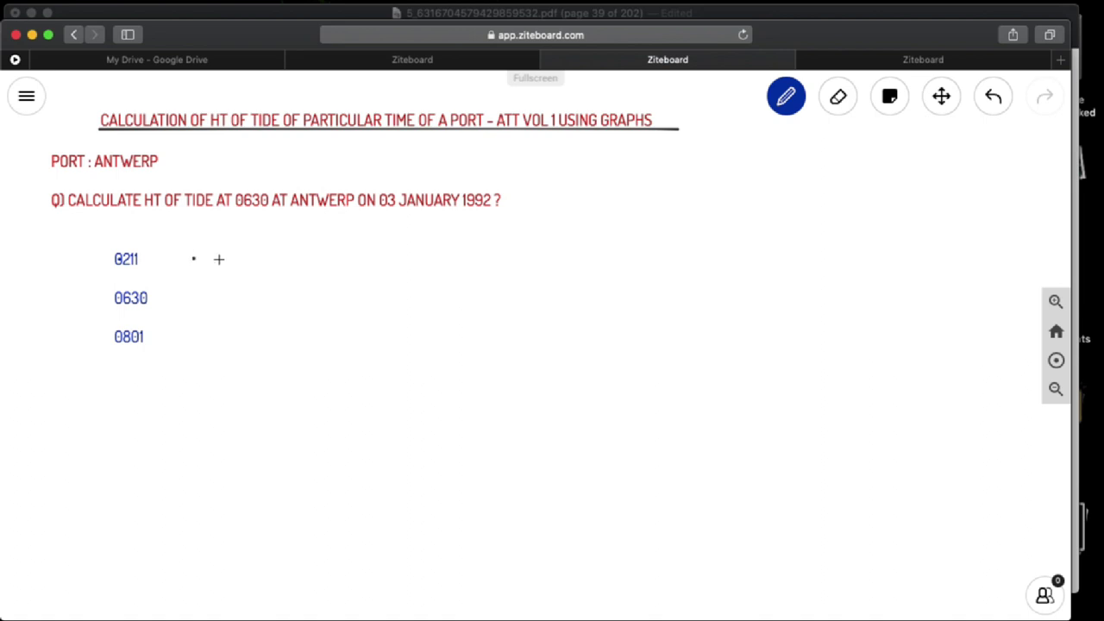
text(5.1)
click(188, 347)
text(0.8)
click(190, 296)
text(?)
click(273, 319)
Write 'RANGE OF TIDE - 4.3' to the right of the heights.
click(312, 273)
text(RANGE OF)
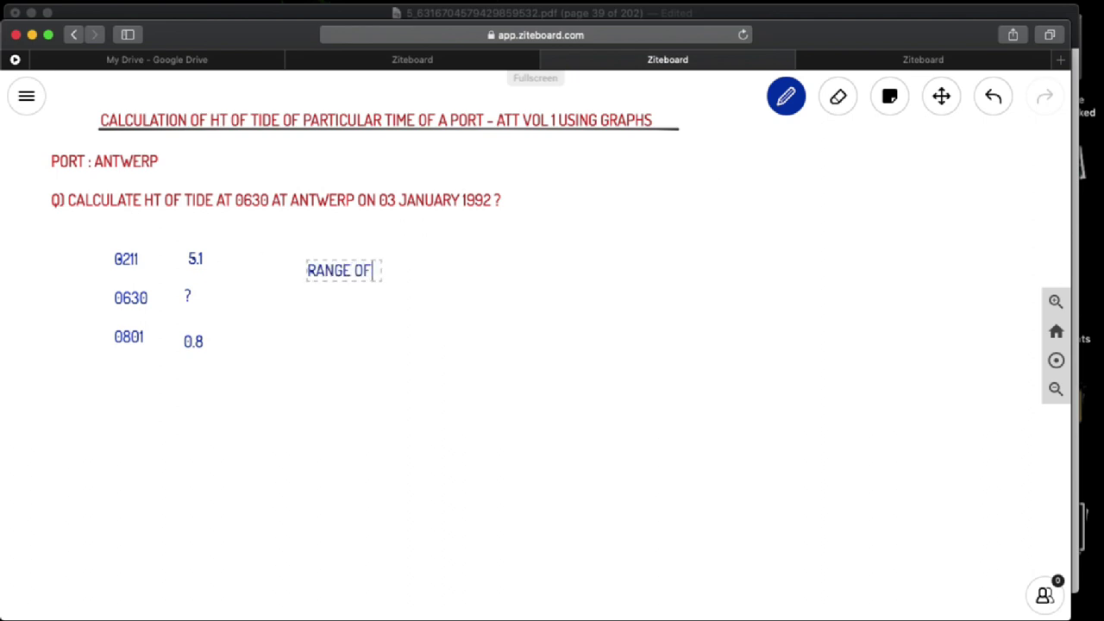
text( TIDE -)
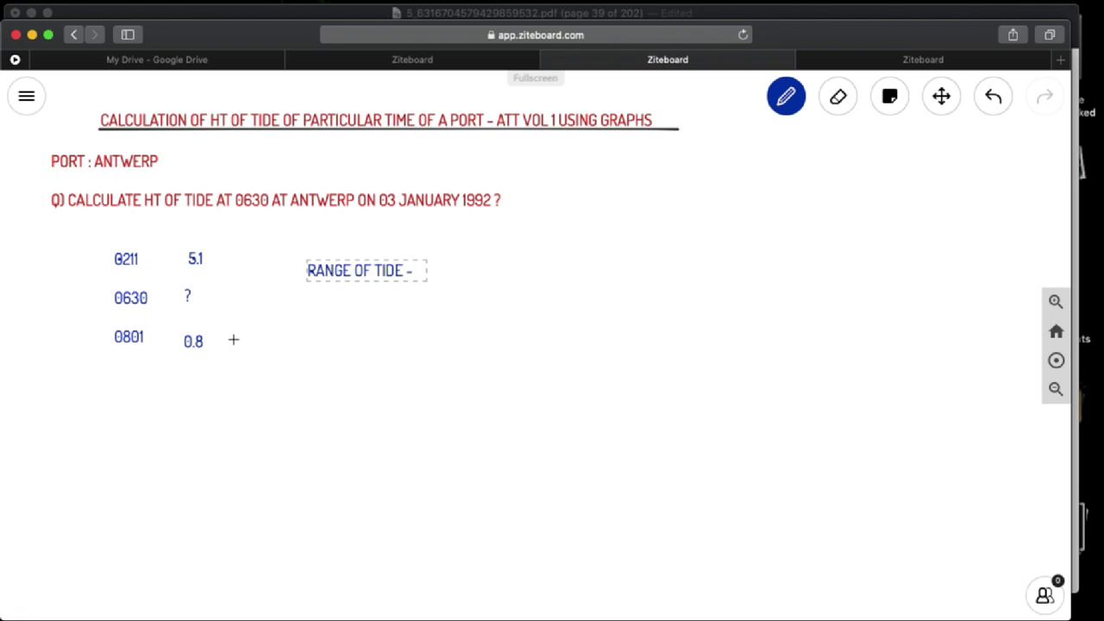
text(4.3)
Go to the tidal curve graph and begin writing the high-water time under HW.
click(431, 64)
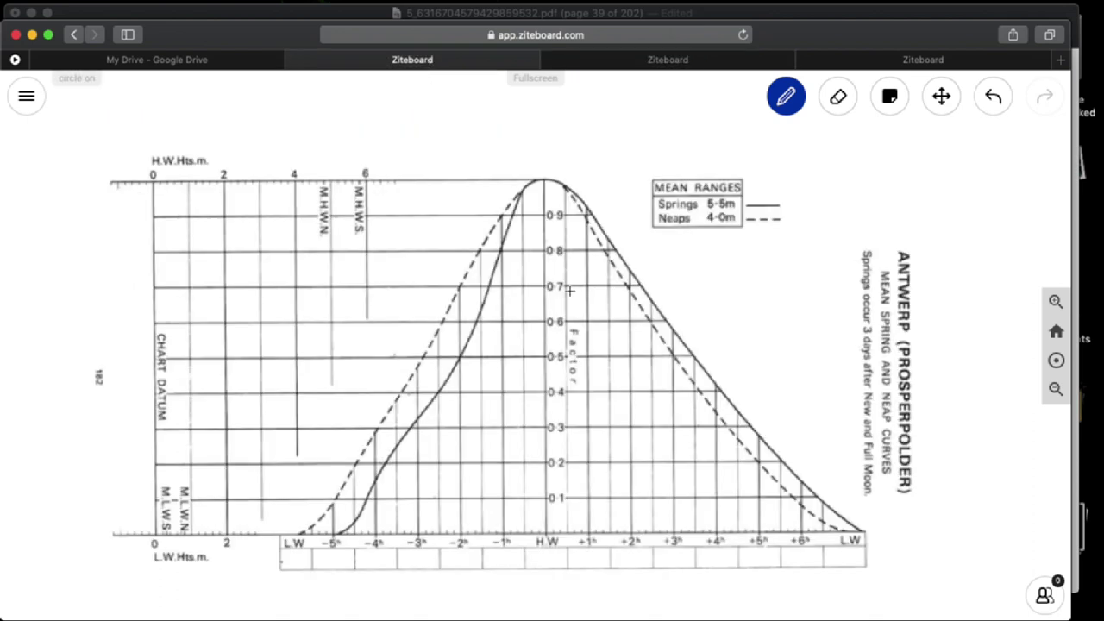
click(652, 60)
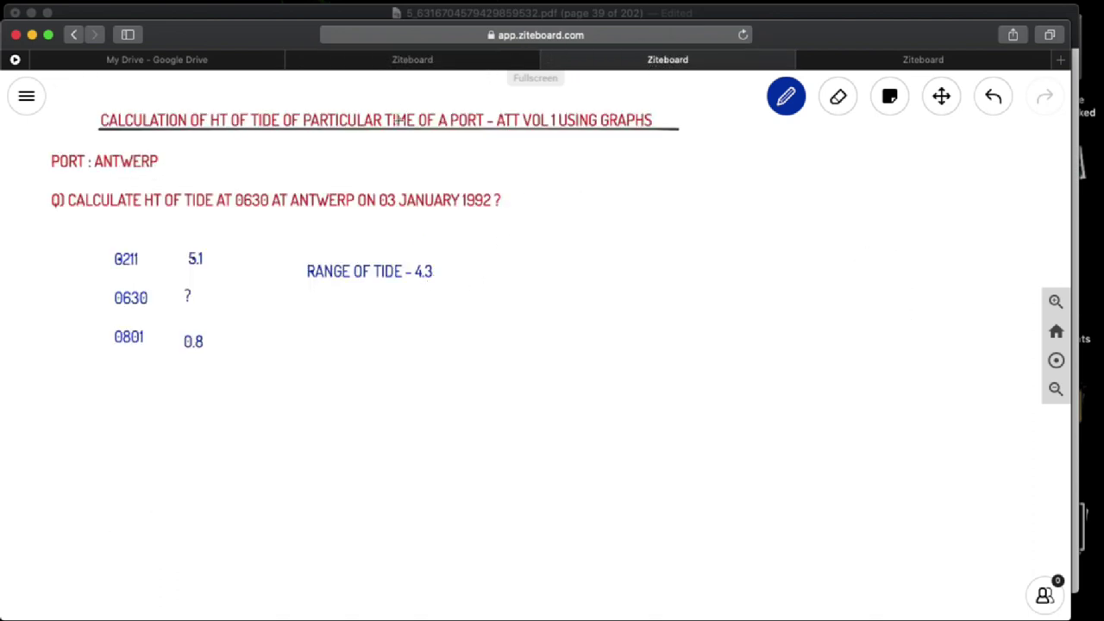
click(397, 61)
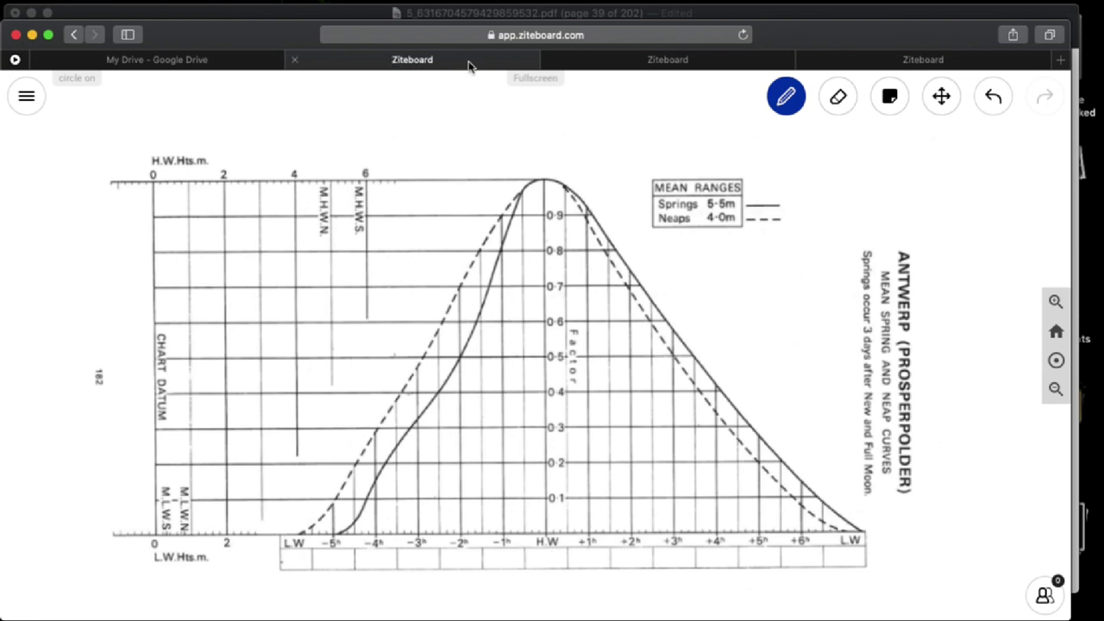
key(ctrl+Tab)
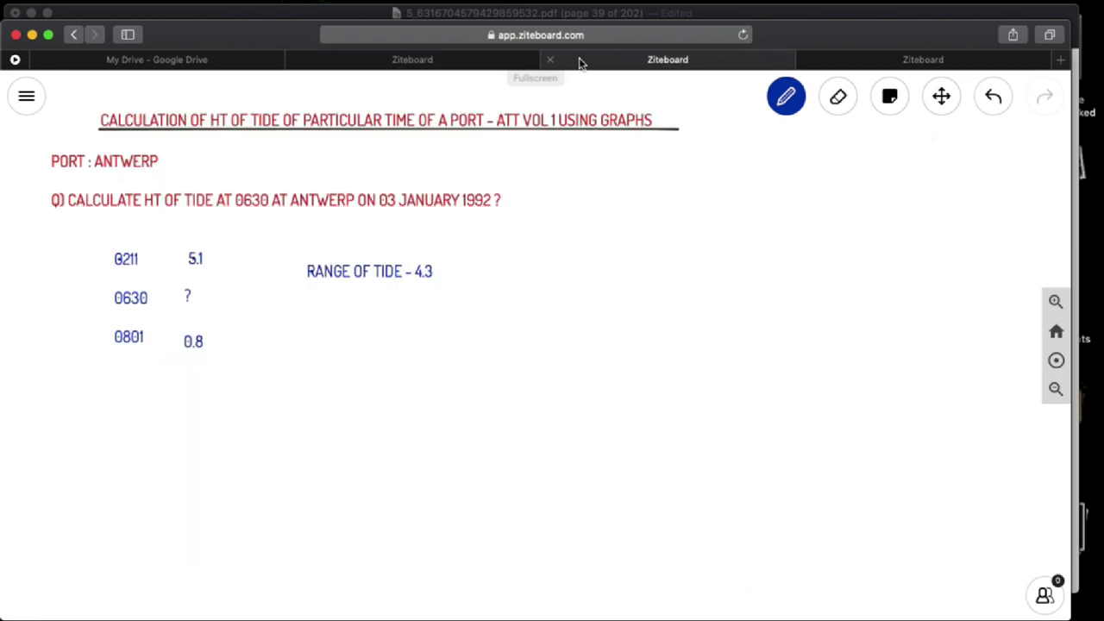
click(428, 58)
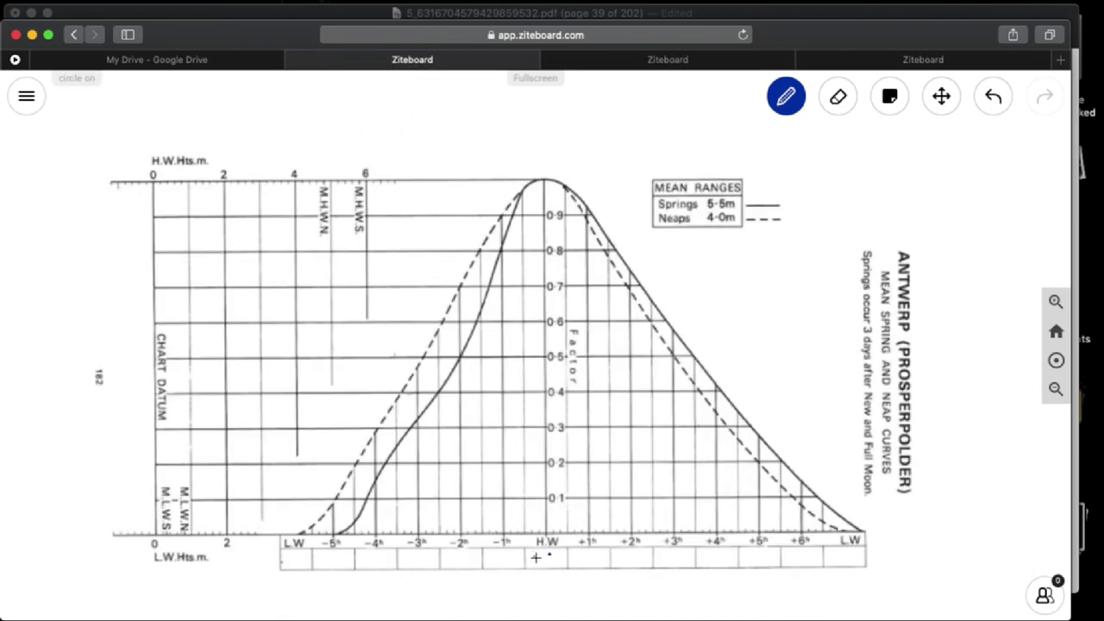
drag(535, 551, 551, 564)
Finish writing 02M under HW and set the pen colour to red.
drag(551, 557, 557, 556)
drag(555, 548, 557, 564)
click(786, 97)
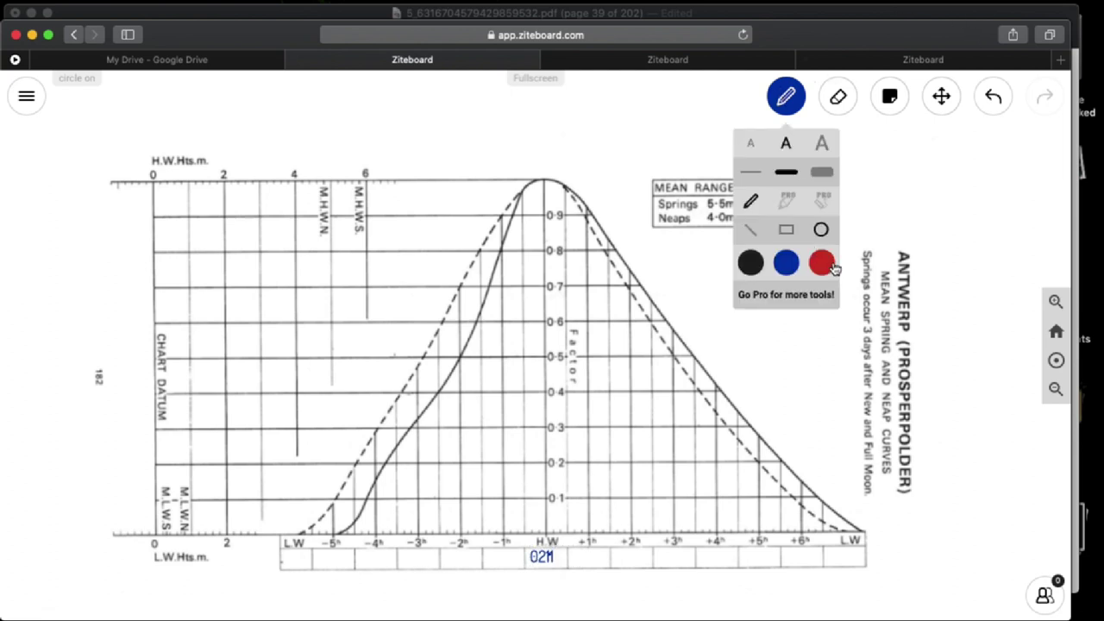
click(822, 262)
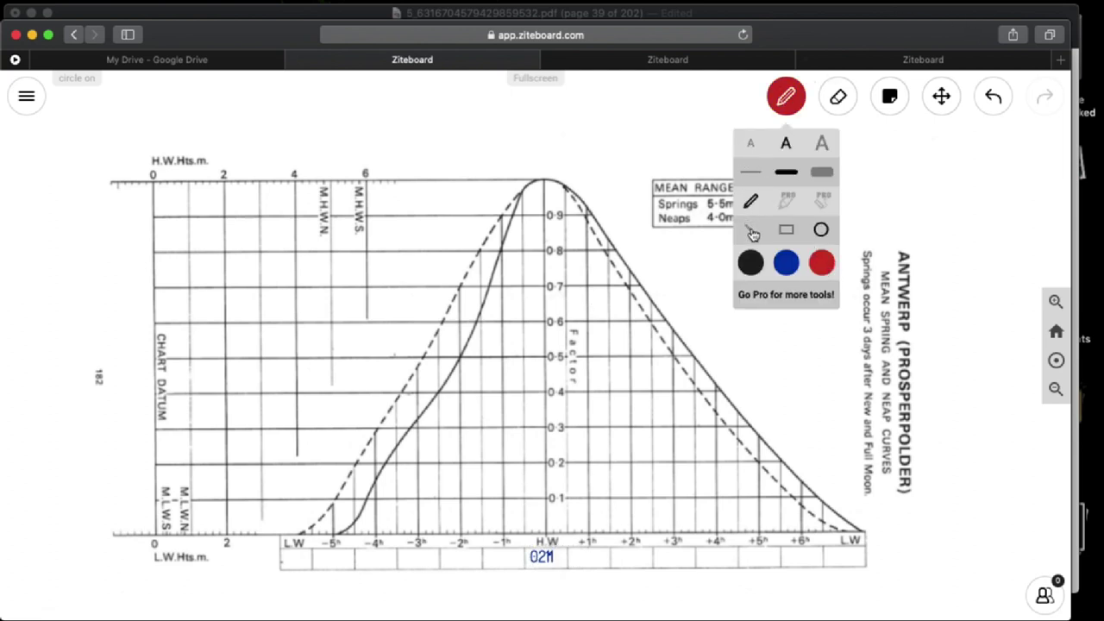
click(788, 102)
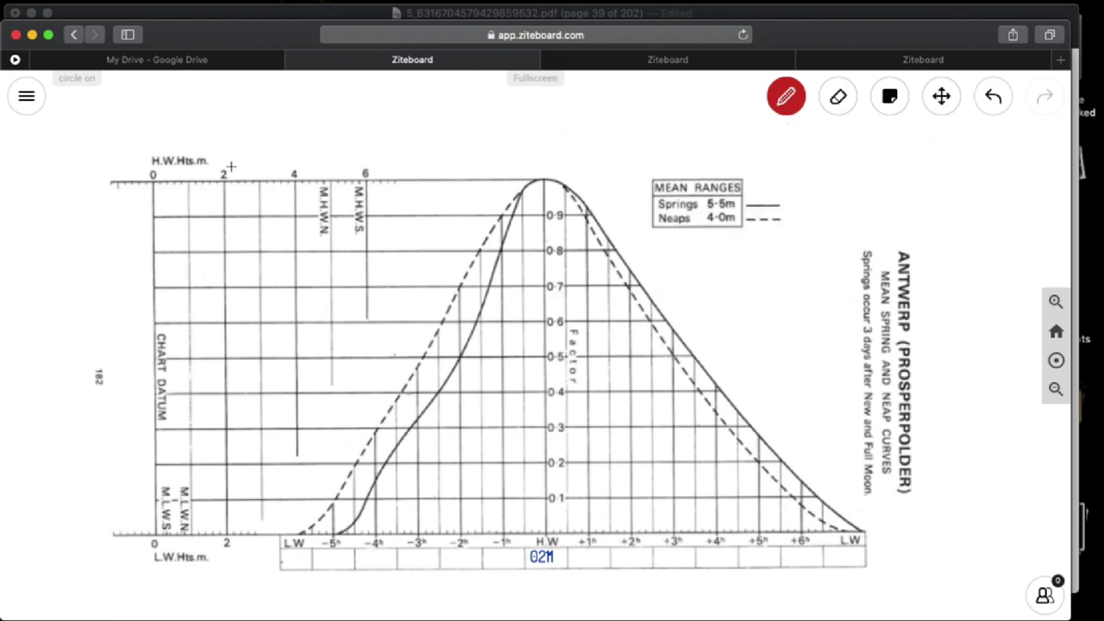
Erase the stray red circle near the low-water axis and return to red straight-line drawing.
click(612, 60)
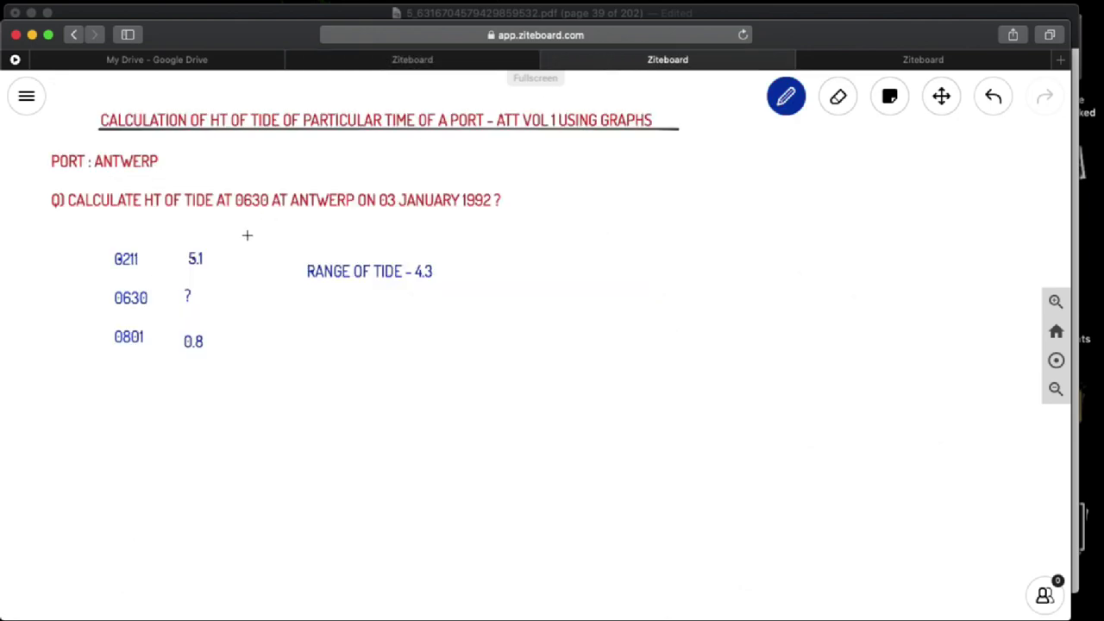
click(371, 62)
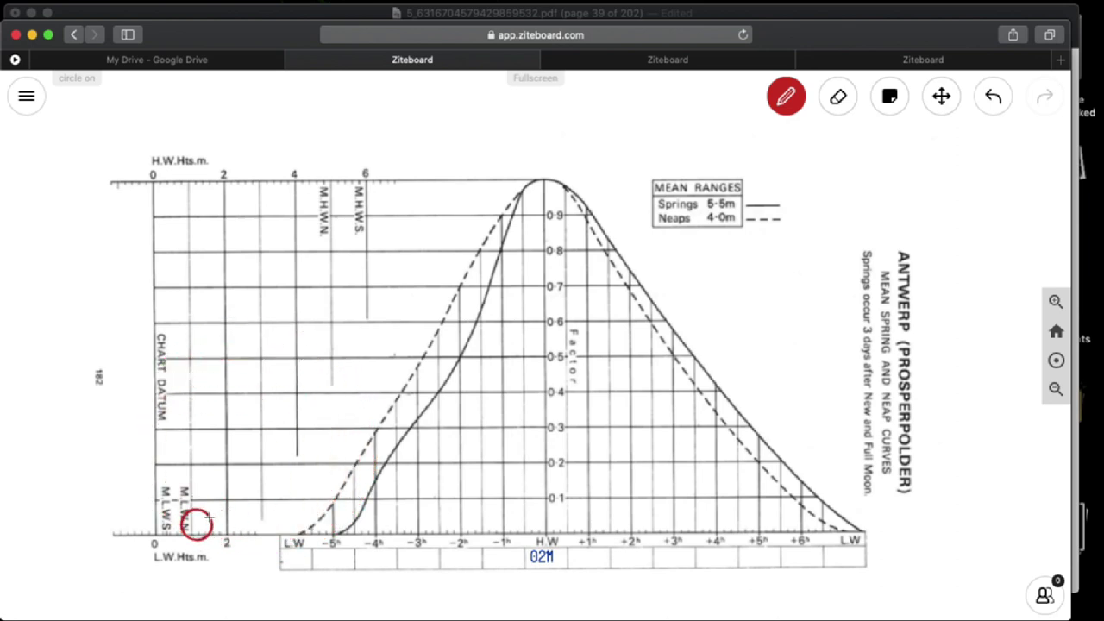
key(e)
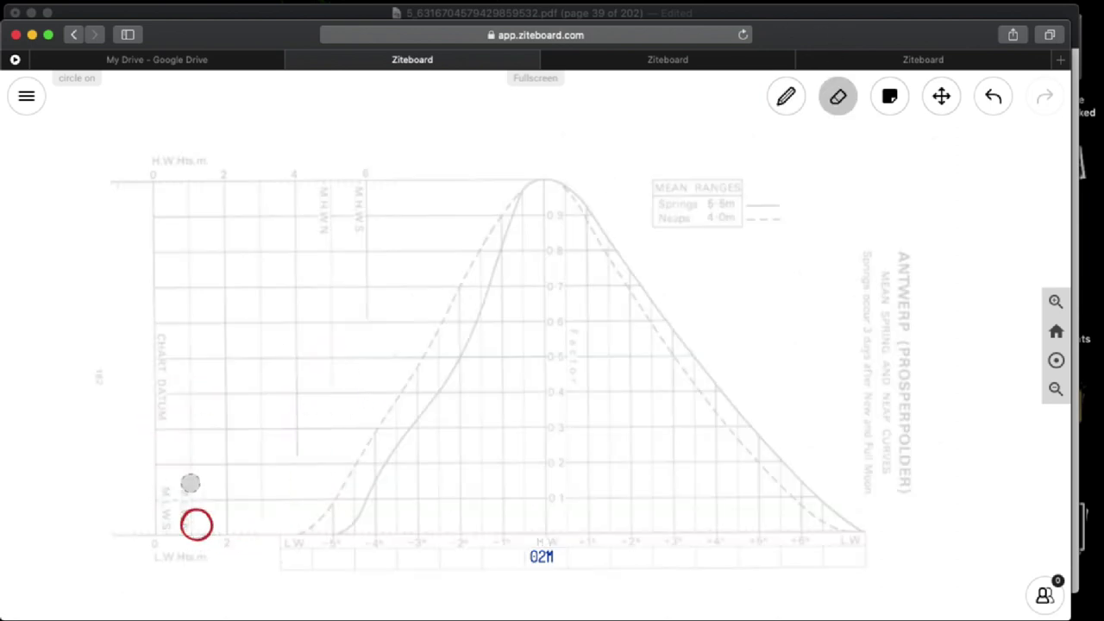
click(197, 514)
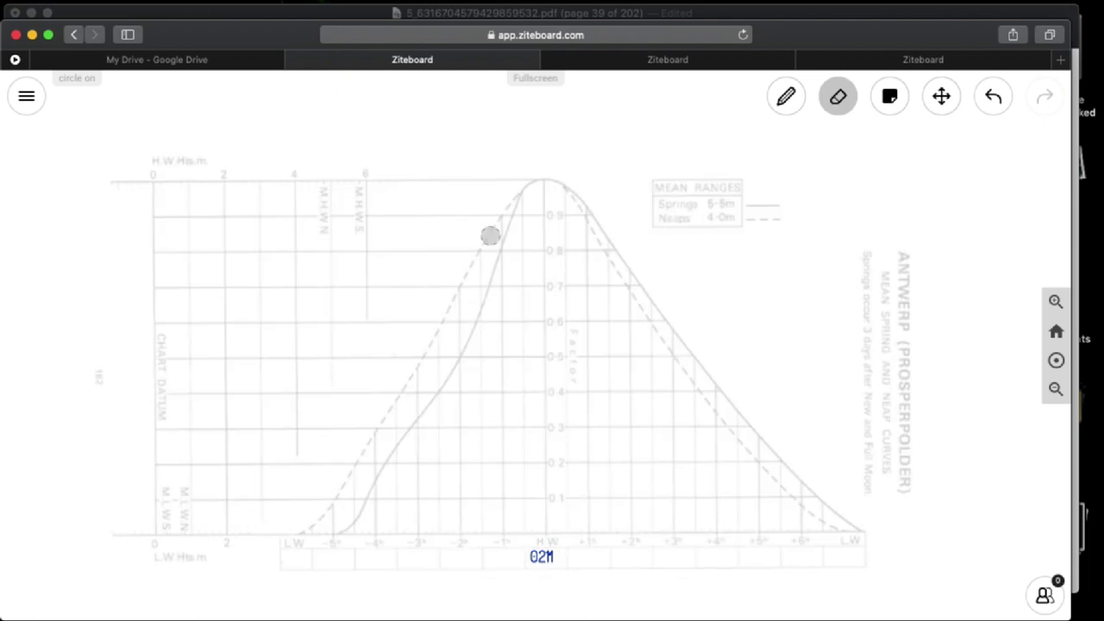
click(786, 96)
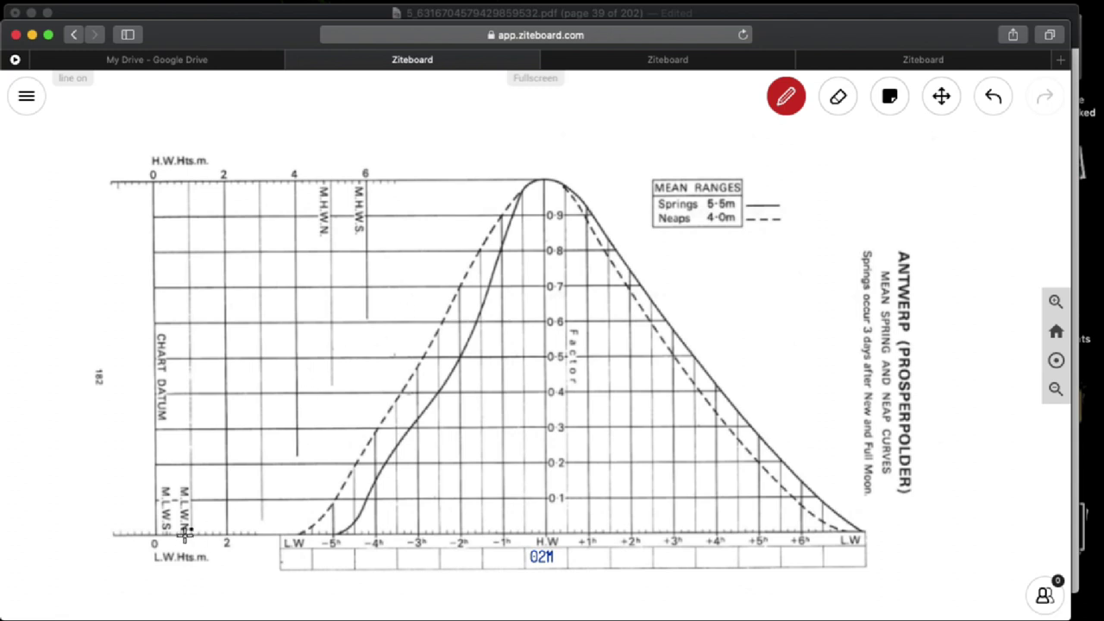
Draw a red range line to M.H.W.N., a vertical line from +4h to the curve, and a bracket at its top.
mouse_move(186, 533)
mouse_down()
mouse_move(342, 212)
mouse_move(330, 195)
mouse_move(336, 179)
mouse_up()
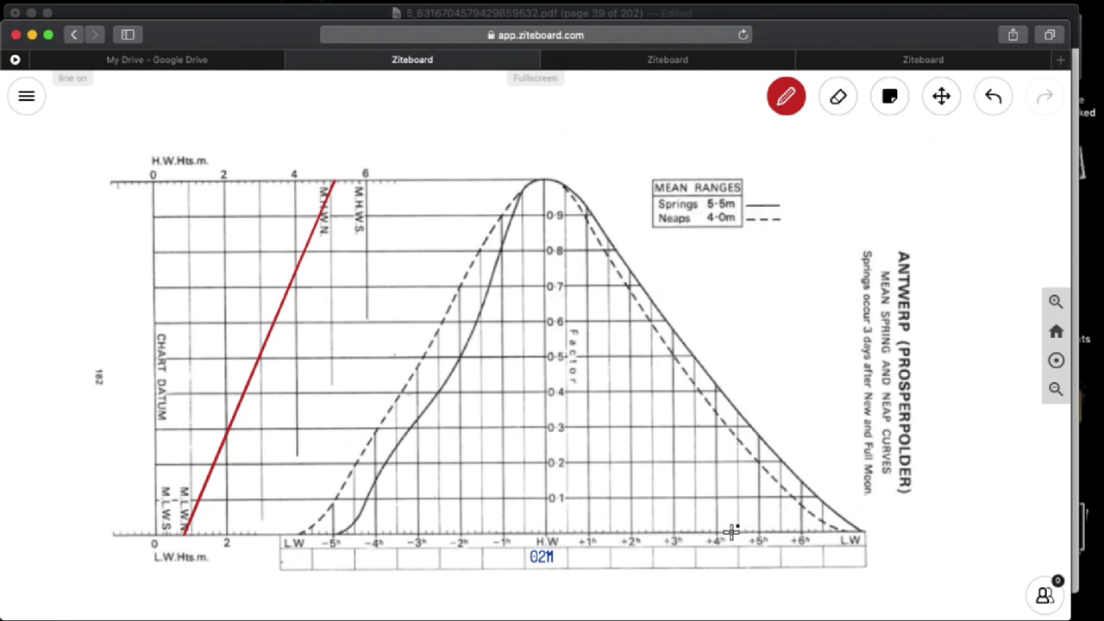
drag(731, 530, 730, 402)
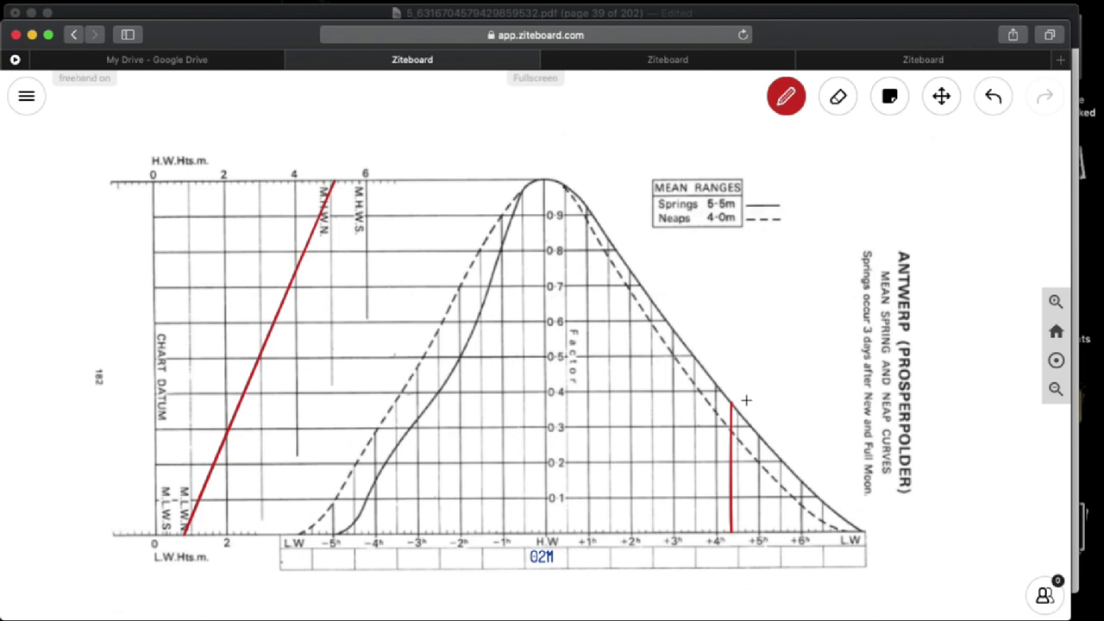
drag(741, 401, 741, 430)
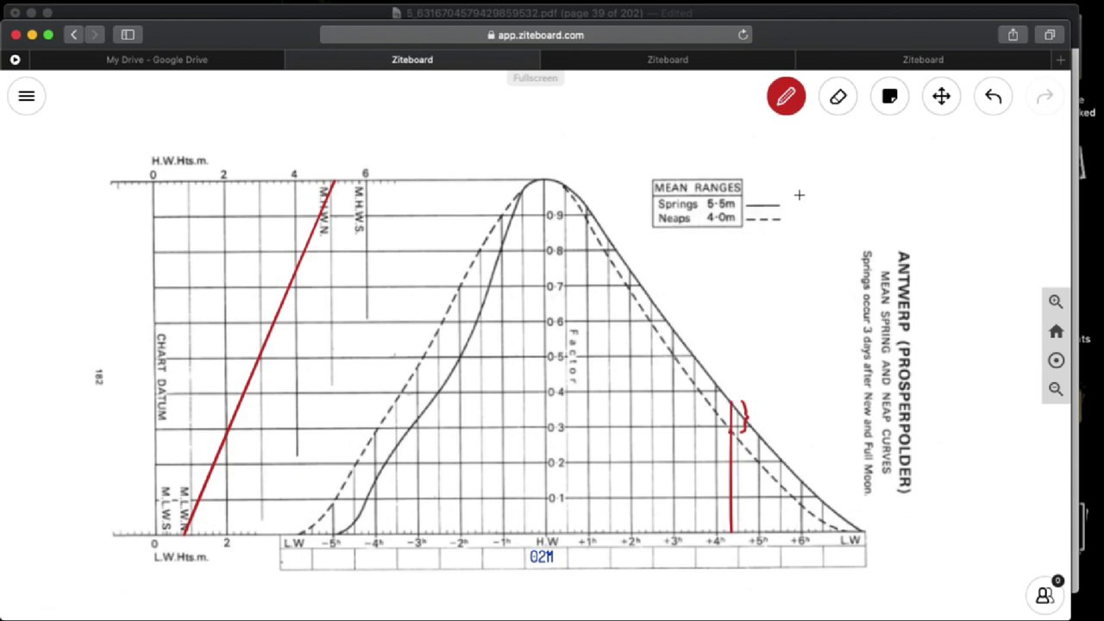
Beside the bracket, write the two-line working '2 CM FOR 1.5, FOR 0.3 = 2/1.5 X 0.3 = 0.4 CM'.
click(601, 59)
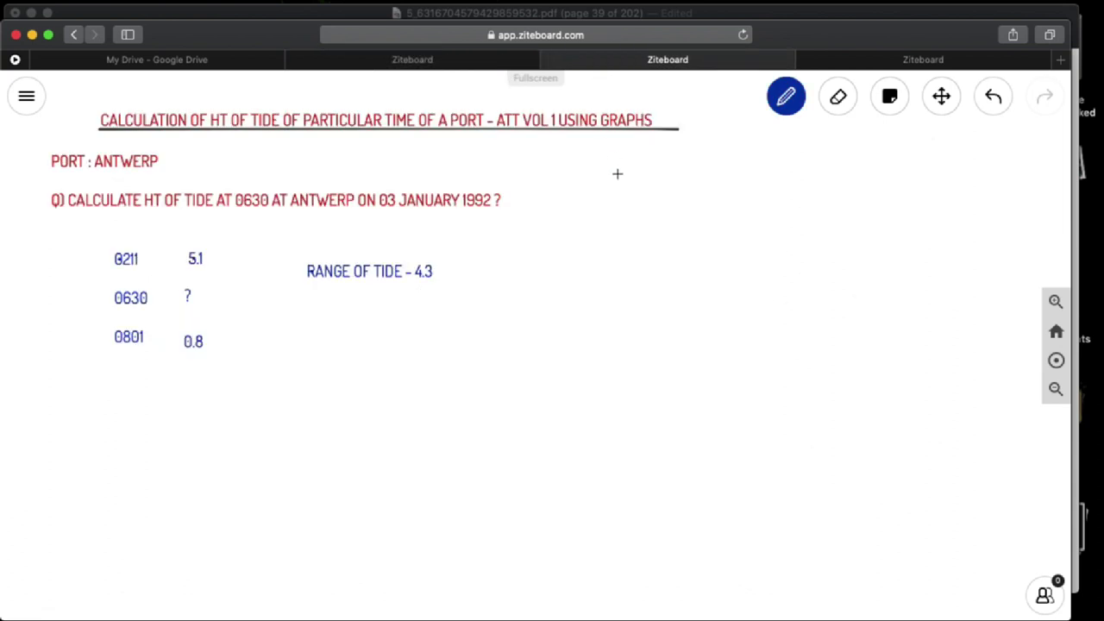
click(428, 62)
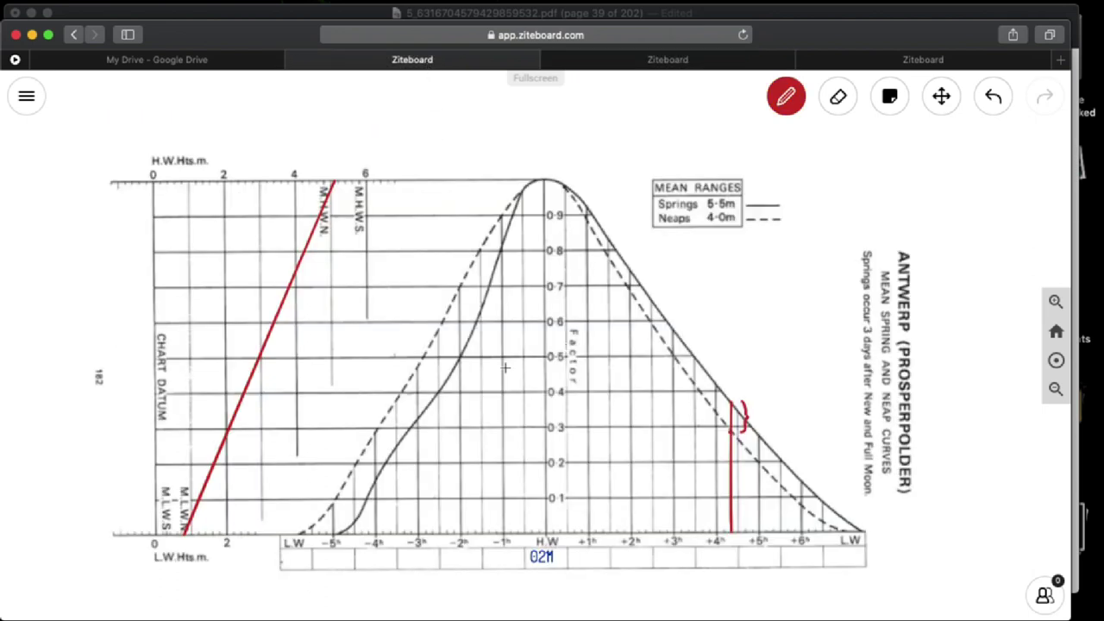
click(631, 63)
click(454, 62)
text(2 CM FOR)
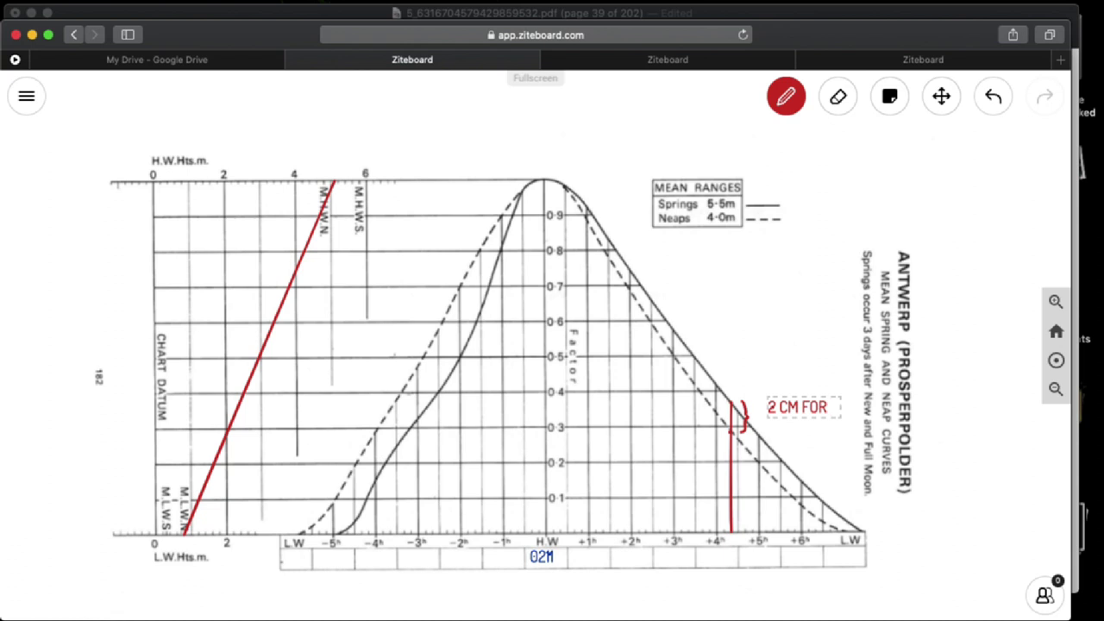
text(1.5)
key(Return)
text(FOR 0.)
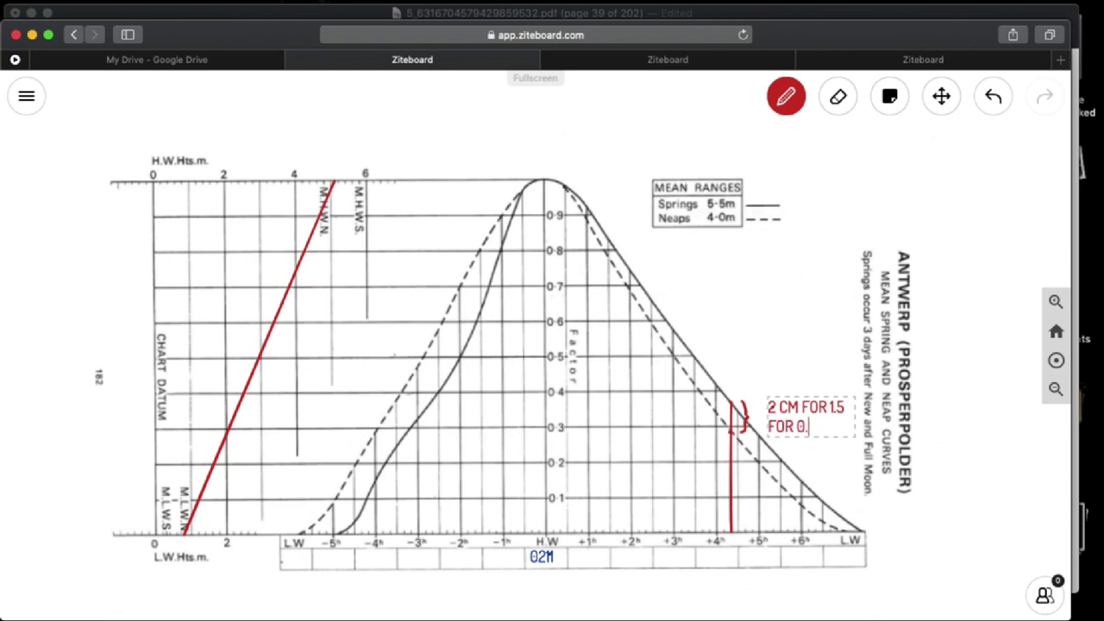
text(3 = 2/1.5 X 0)
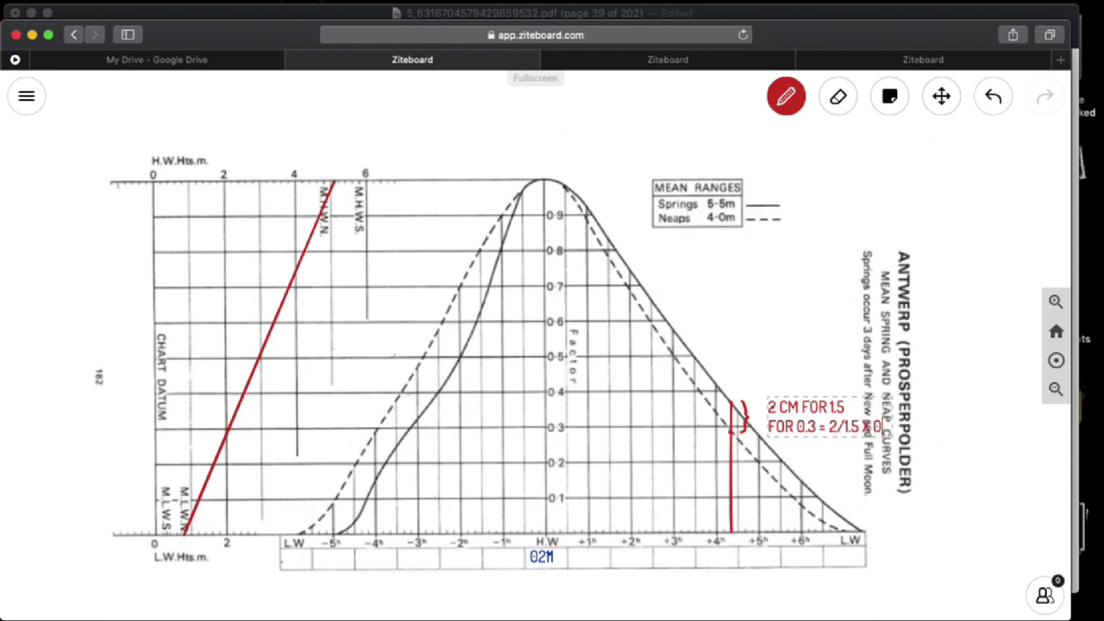
text(.3)
text(= 0.4 CM)
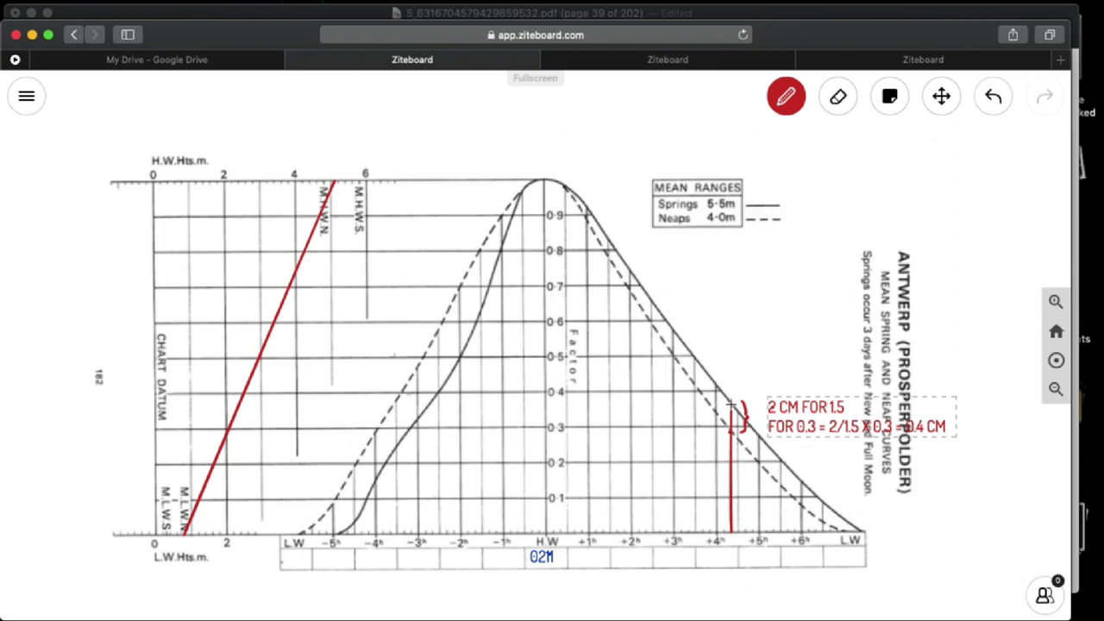
Draw red lines across to the sloping range line and down to the height axis.
click(958, 369)
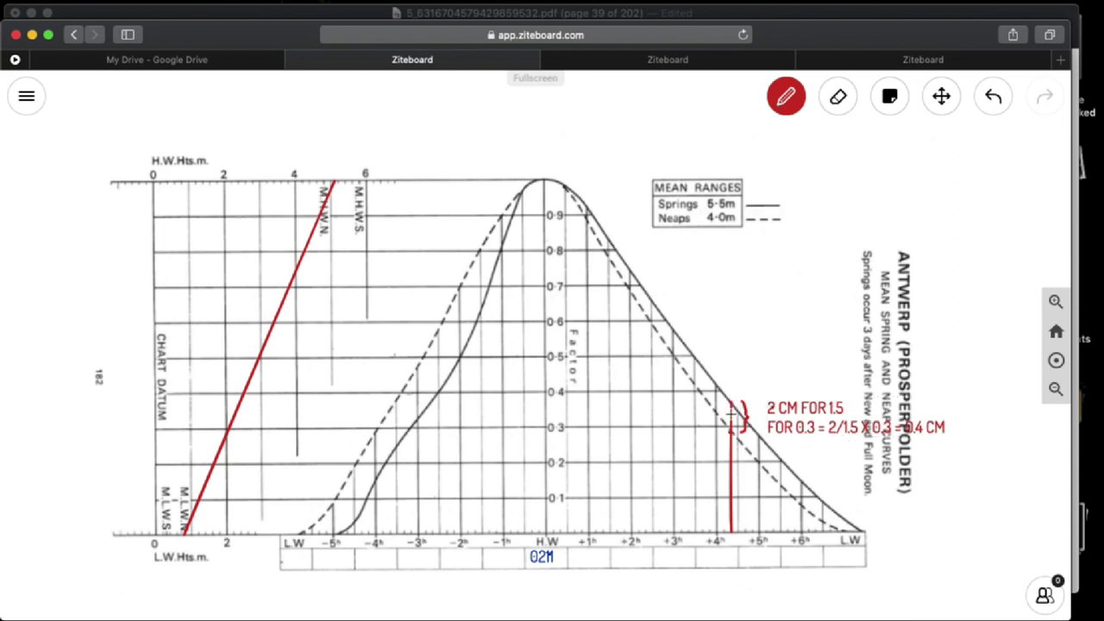
key(shift)
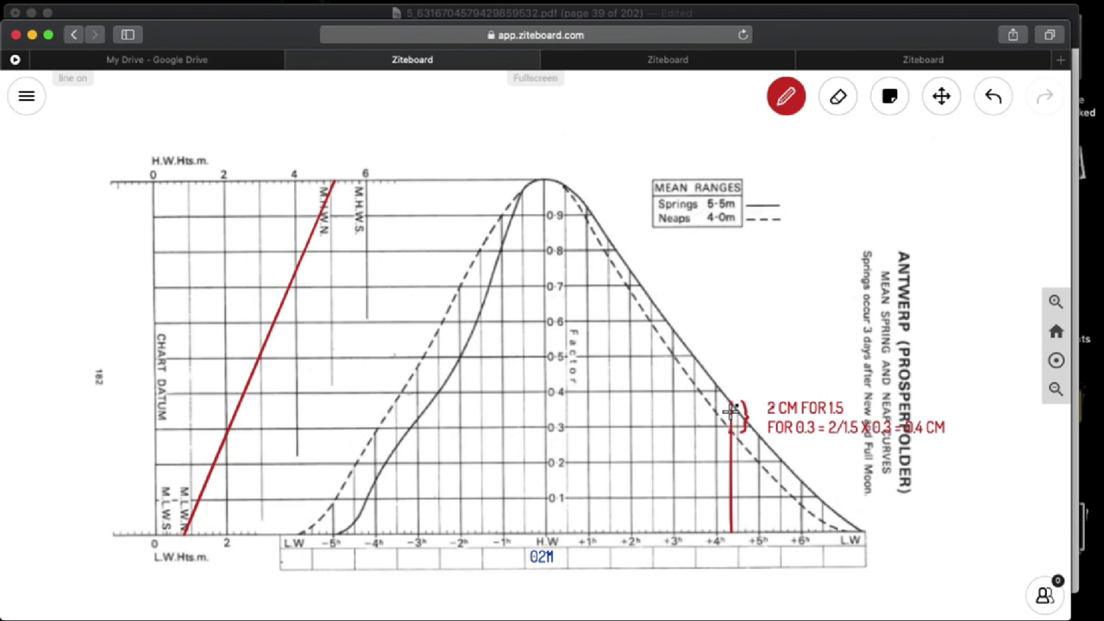
drag(732, 413, 235, 411)
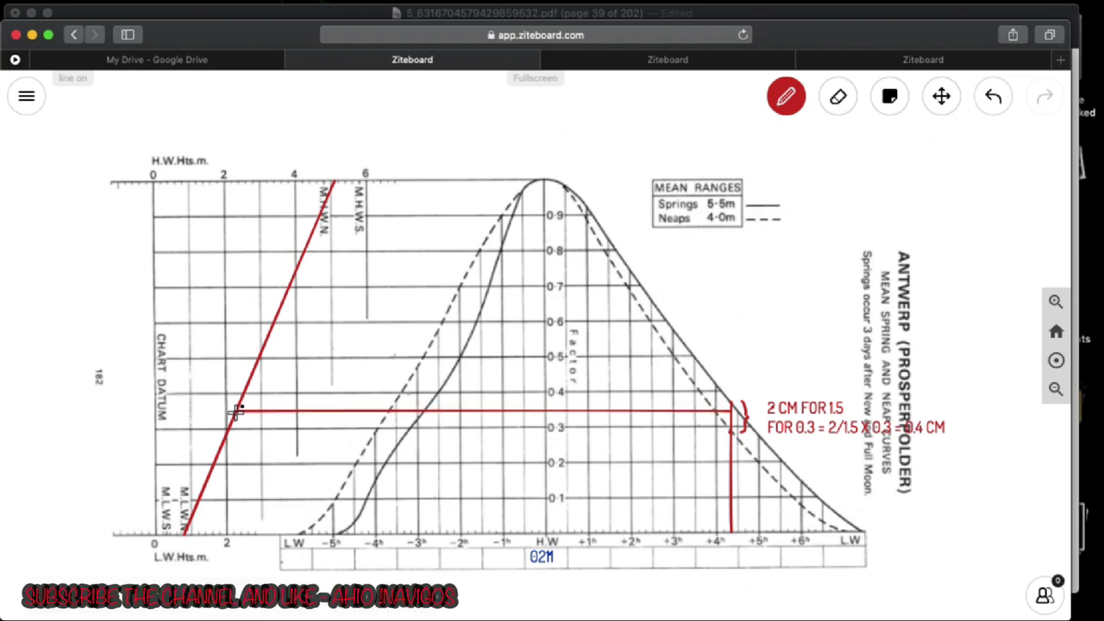
drag(236, 412, 235, 529)
Circle the 2.2 height reading in blue and label it '2.2 M'.
click(791, 101)
click(822, 230)
click(790, 262)
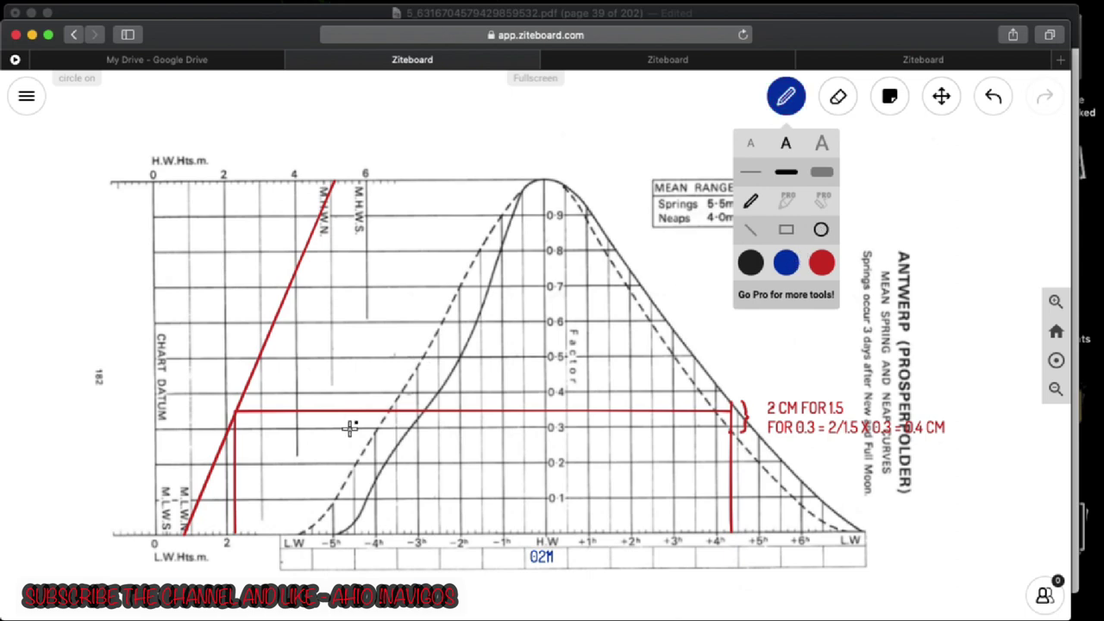
click(229, 529)
drag(234, 531, 252, 549)
click(224, 566)
text(2.2)
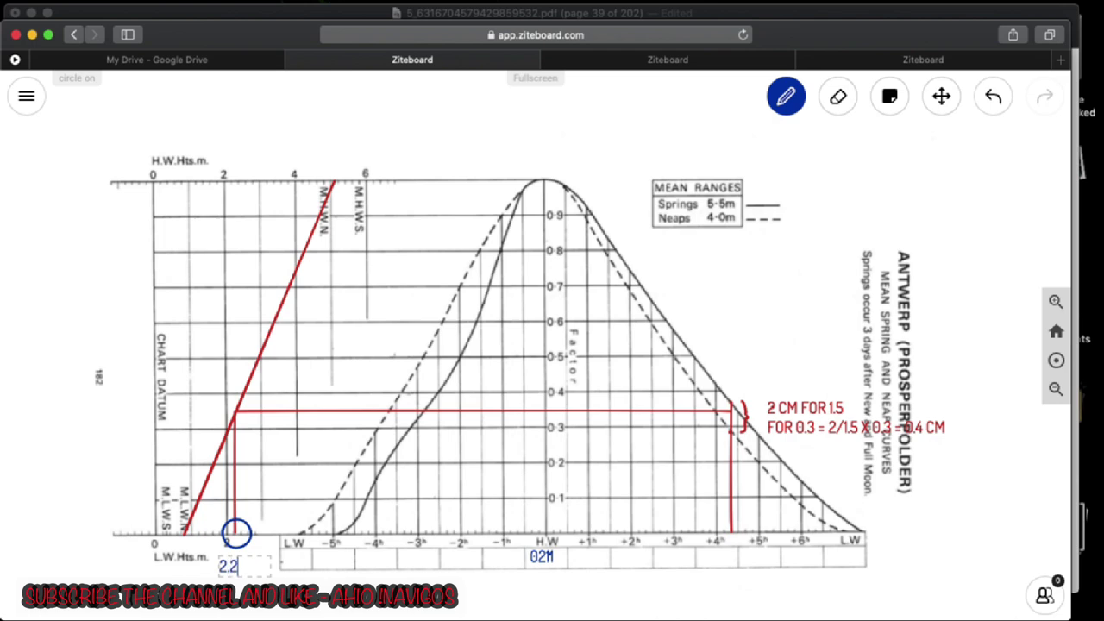
text( M)
click(411, 592)
Label the +4h column '0630' and return to the calculation board.
click(734, 549)
text(0630)
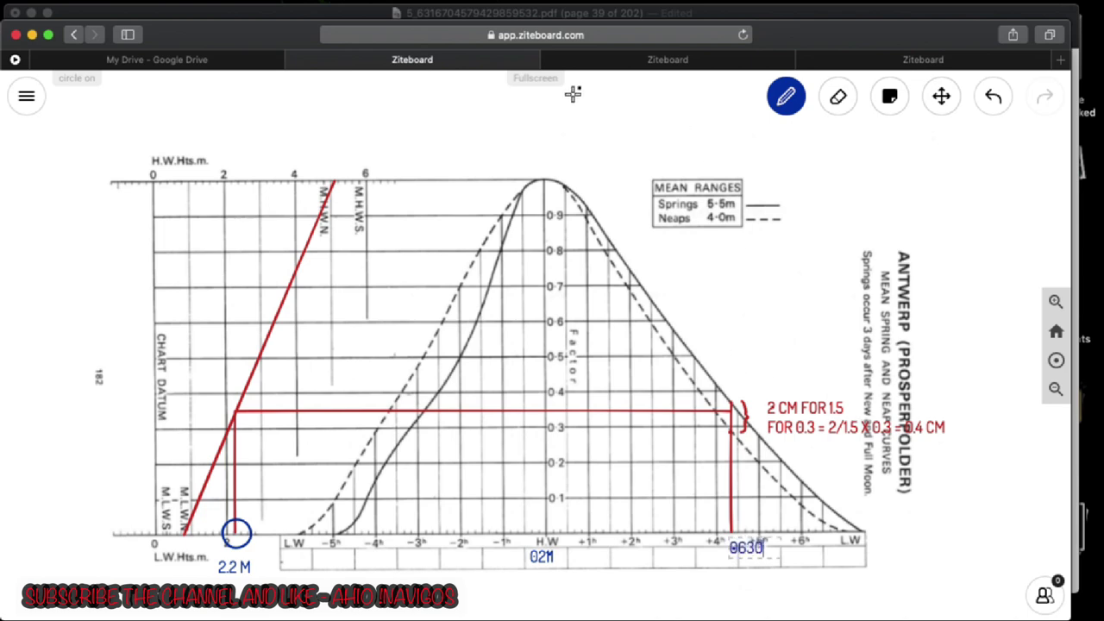
click(622, 71)
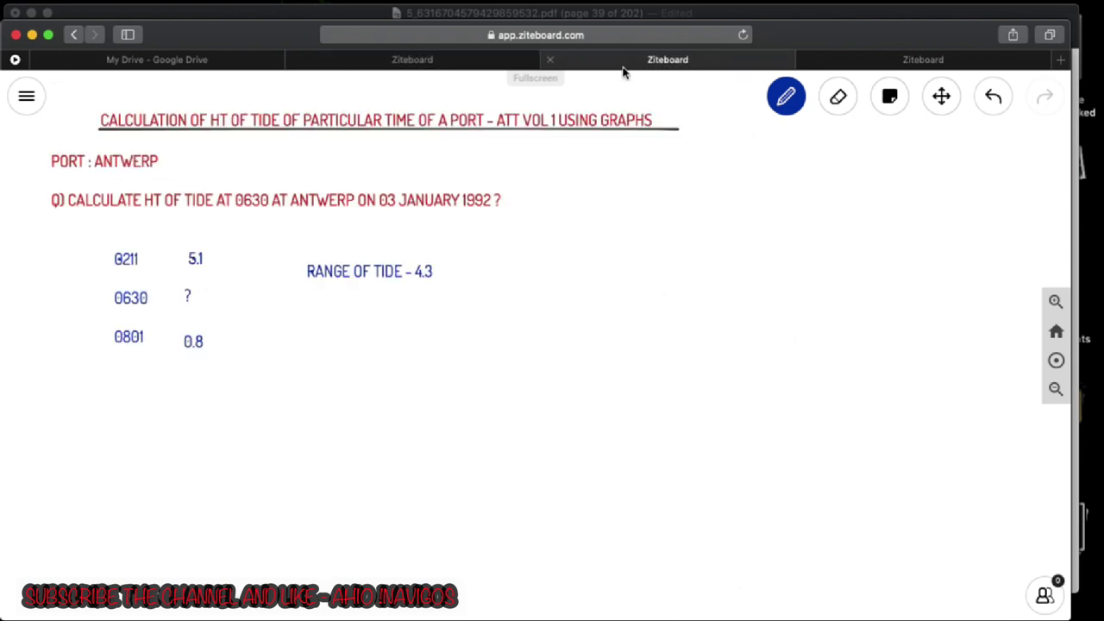
Write 'HT OF TIDE AT 0630 ANTWERP ON 02 JAN 1992 = 2.2 M' below the range, followed by a blue slash.
click(320, 339)
text(HT OF TIDE AT 06)
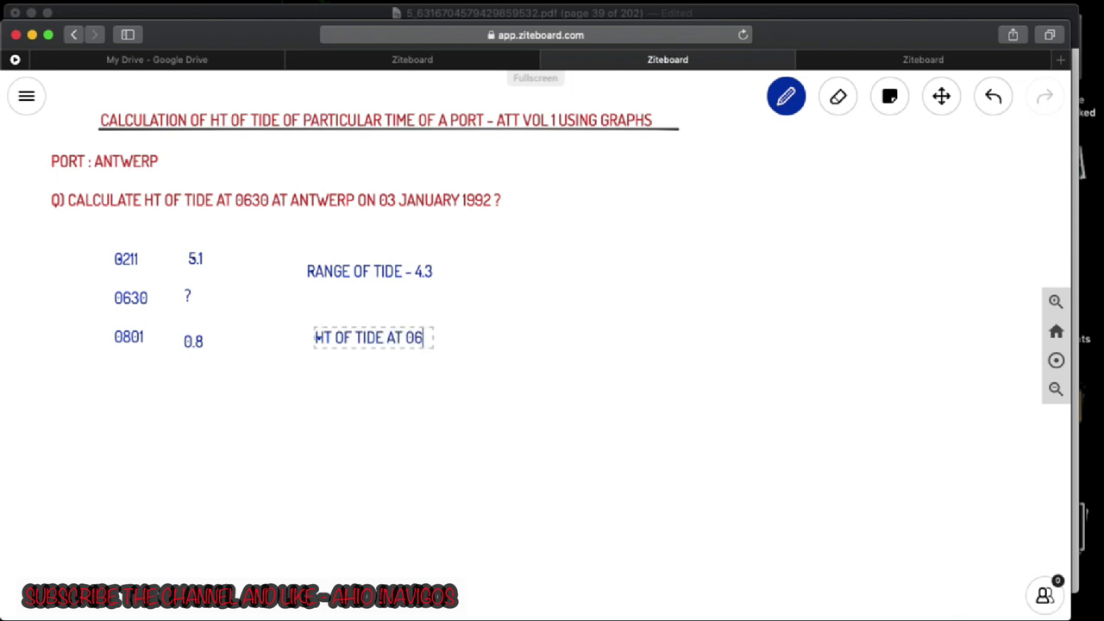
text(30 ANTWER)
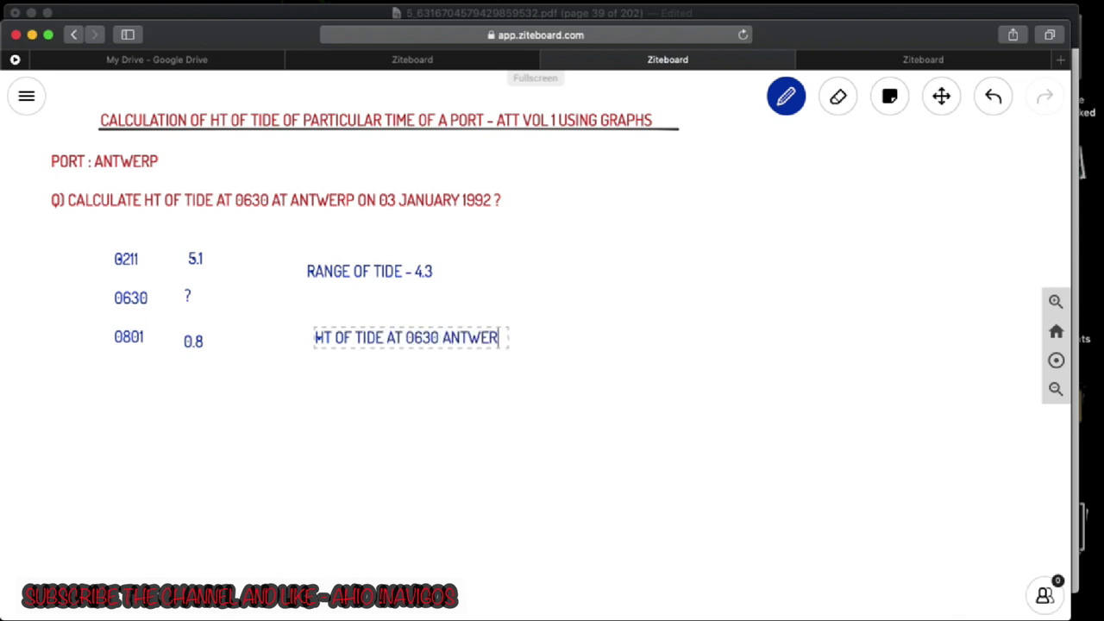
text(P ON  02 JAN )
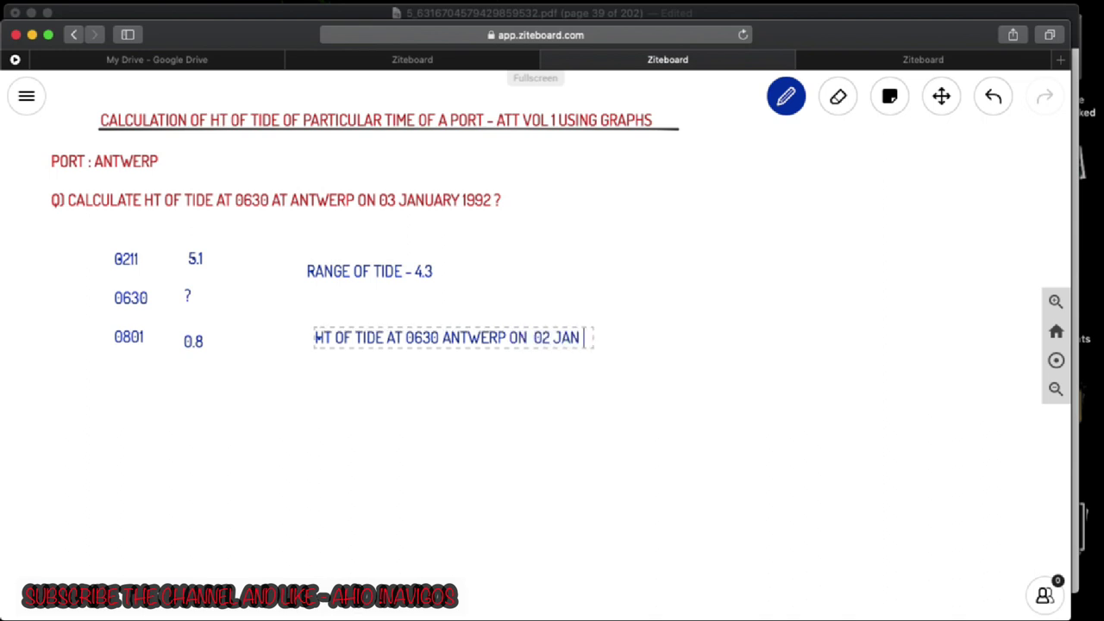
text(1992)
key(BackSpace)
text(= 2.2 M)
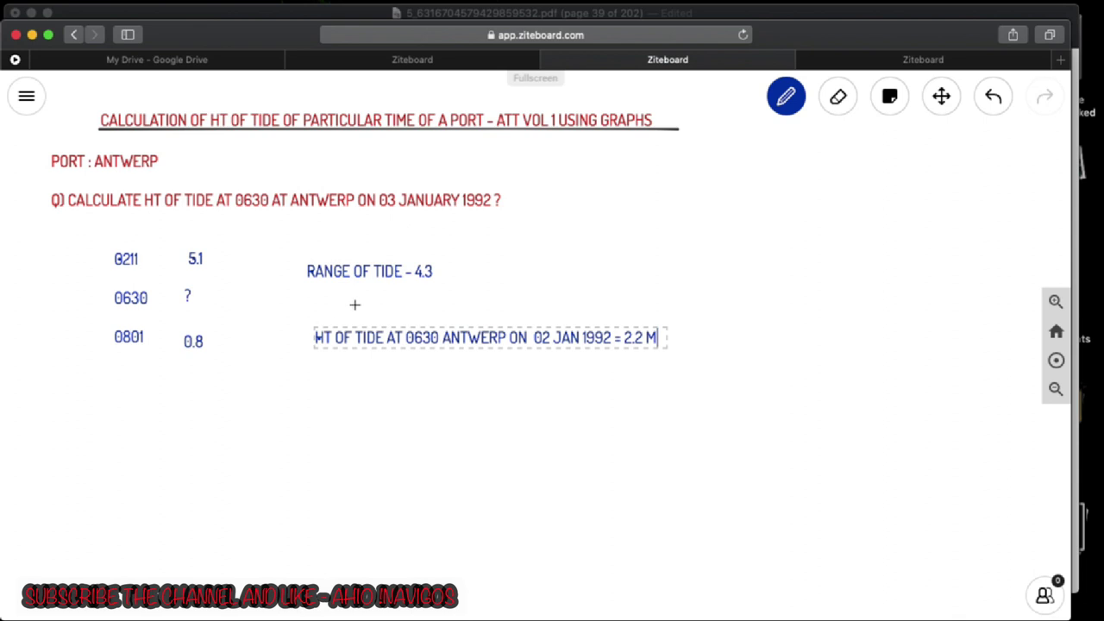
drag(641, 372, 685, 332)
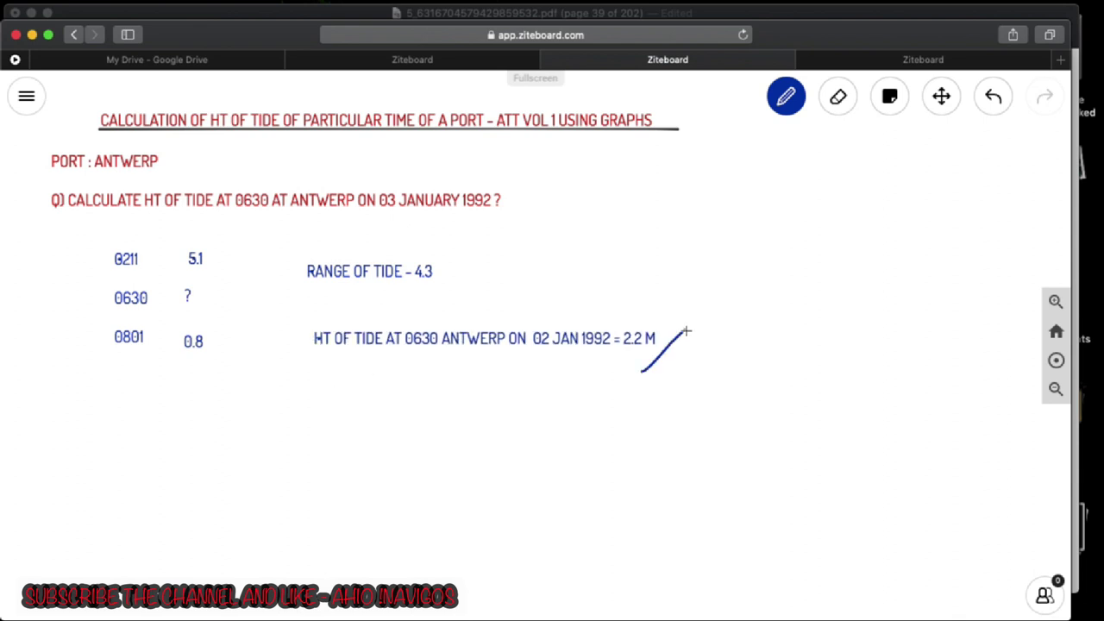
Draw a second blue diagonal slash parallel to the first after 2.2 M.
drag(662, 378, 706, 334)
mouse_move(888, 4)
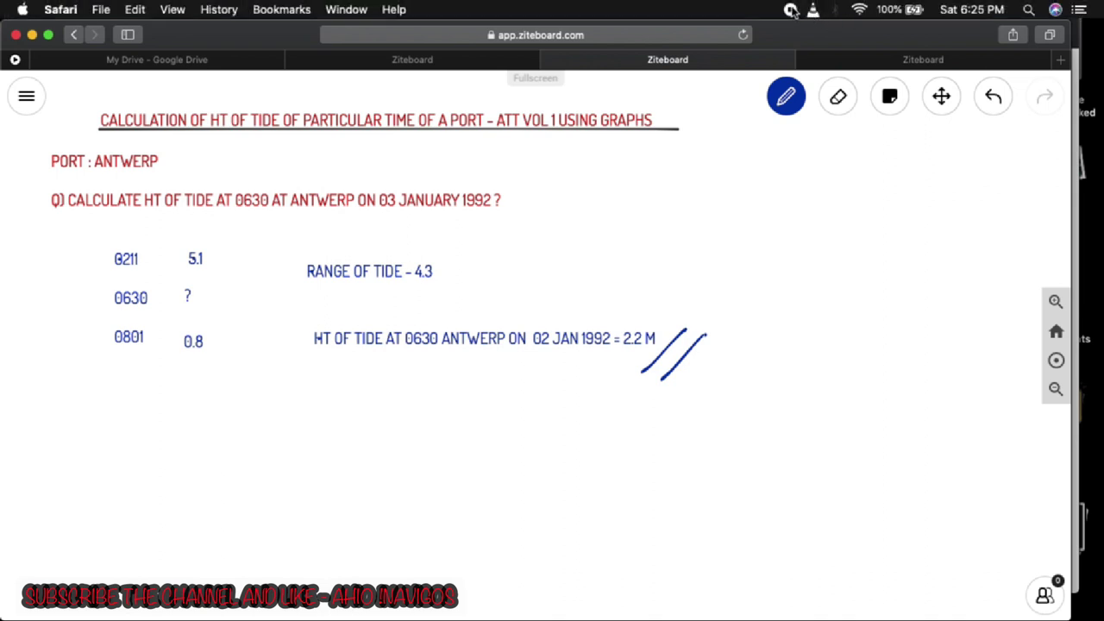